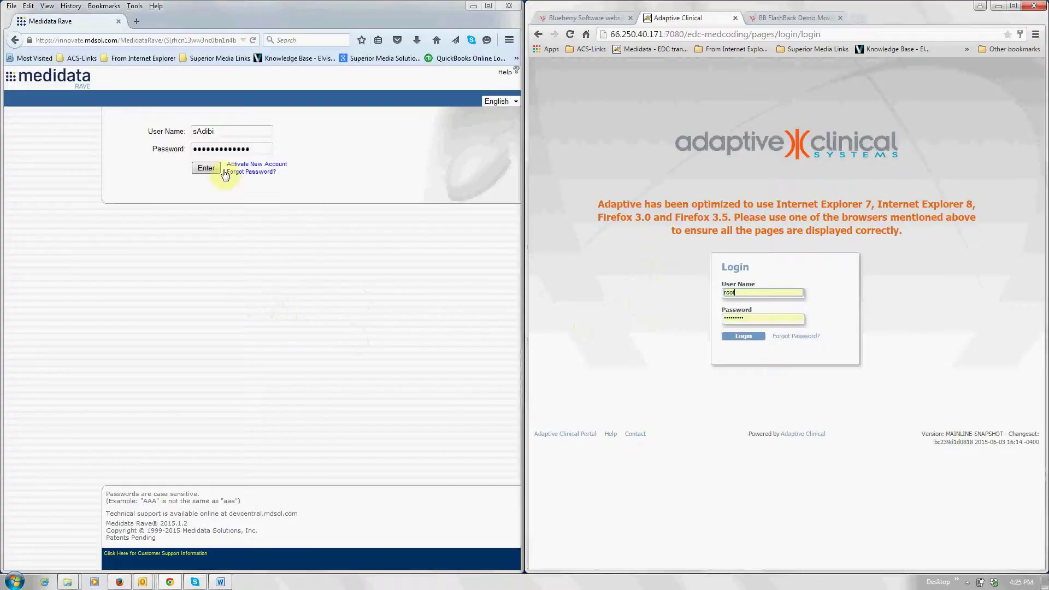
Log in to Medidata Rave and to the Adaptive Clinical welcome dashboard.
{"action": "left_click", "coordinate": [206, 169]}
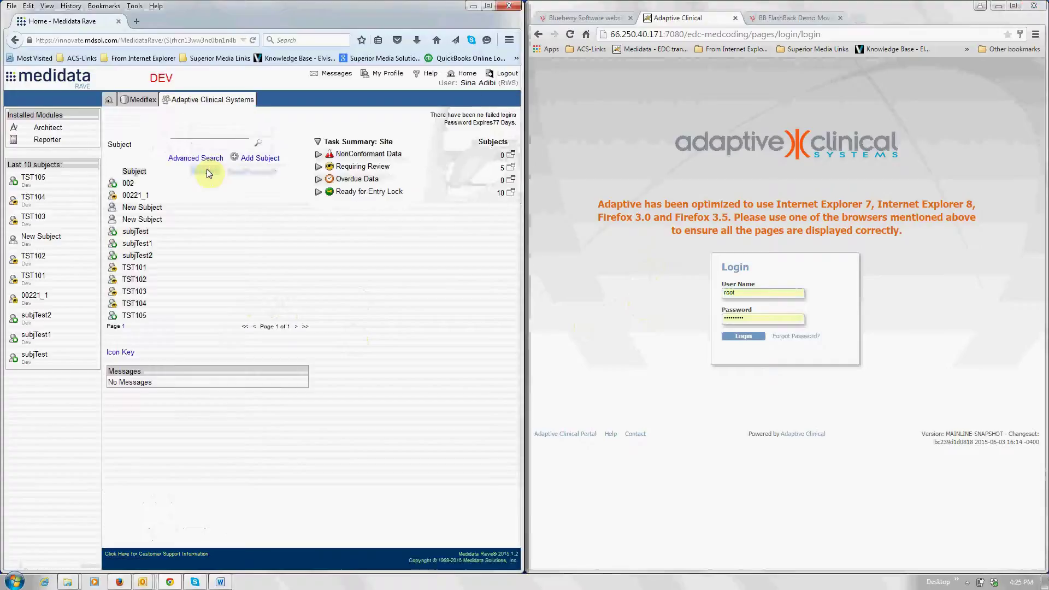
{"action": "left_click", "coordinate": [746, 343]}
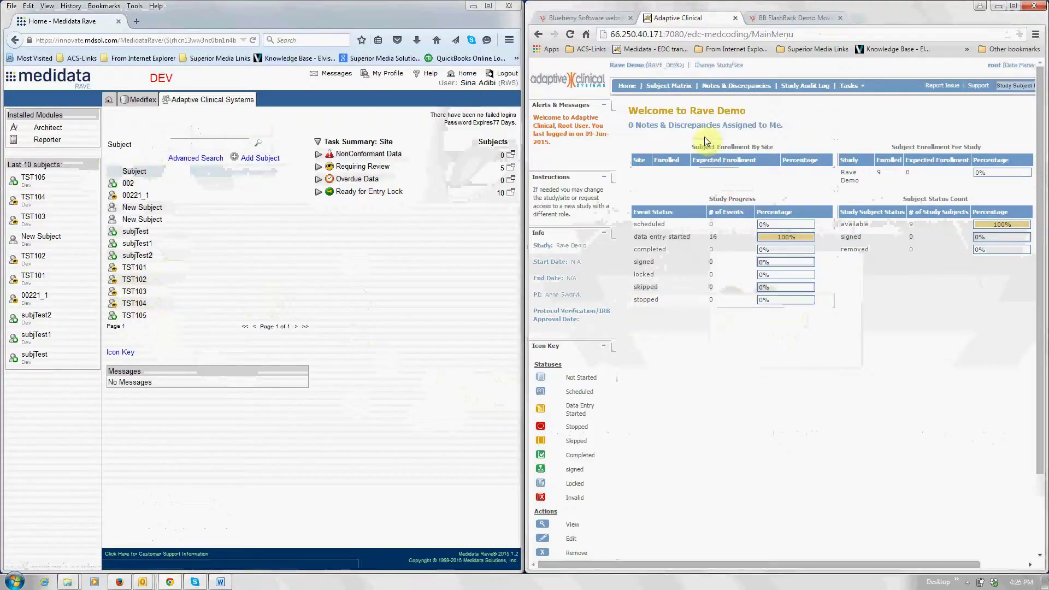
List the Rave Demo subjects in Adaptive Clinical and open subject TST105 in Medidata Rave.
{"action": "left_click", "coordinate": [674, 87]}
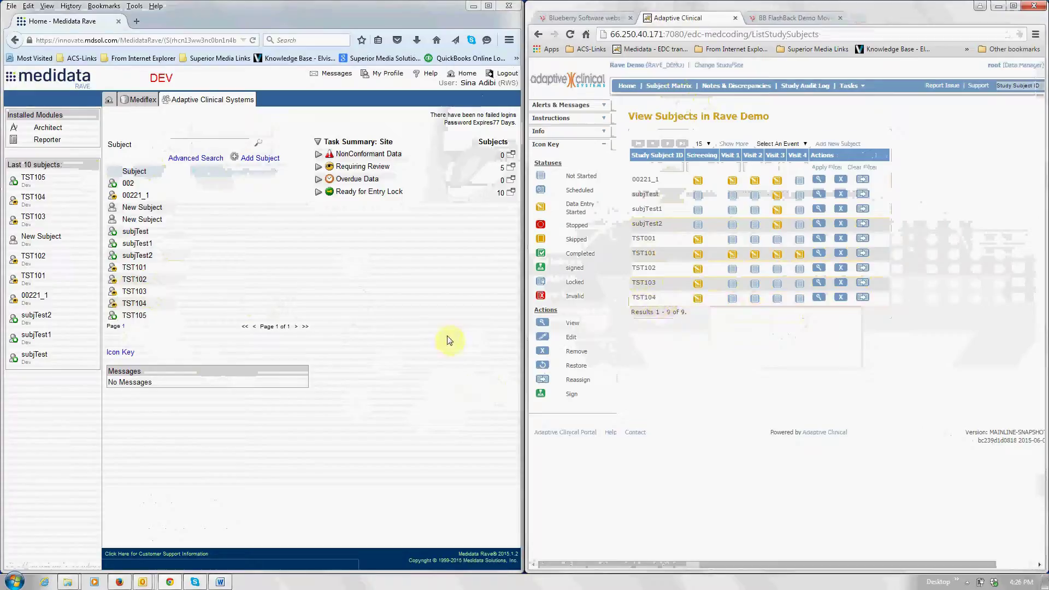
{"action": "left_click", "coordinate": [137, 317]}
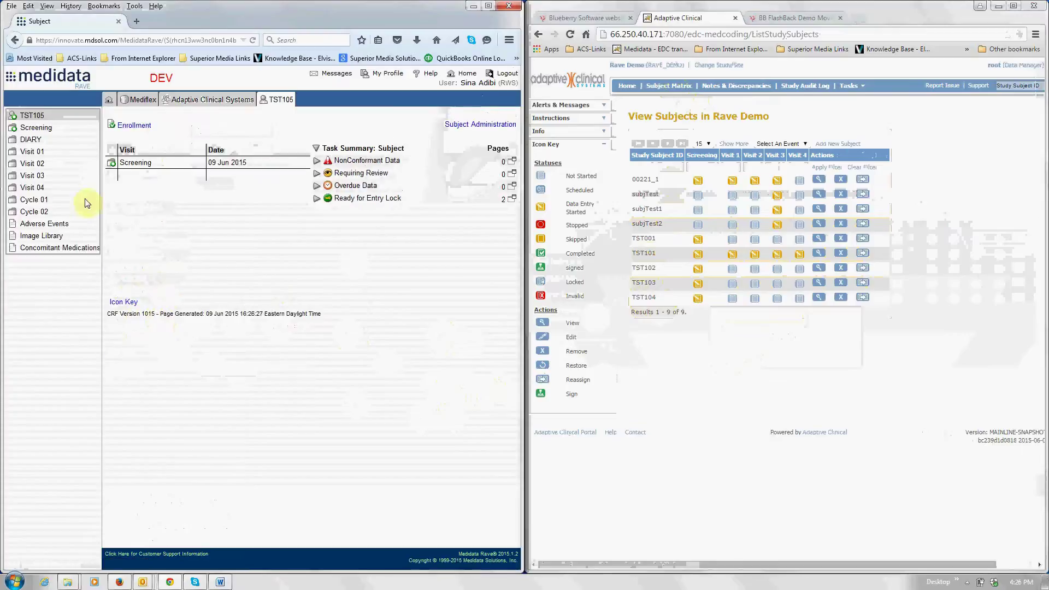
Open TST105's Screening folder to show its Visit Date form and screening forms.
{"action": "left_click", "coordinate": [37, 128]}
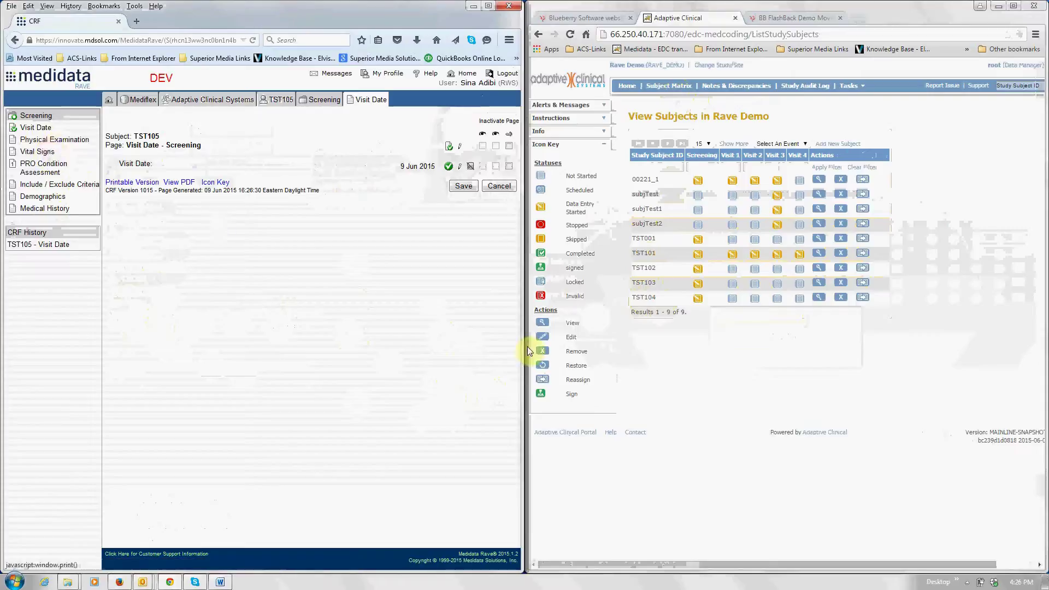
{"action": "mouse_move", "coordinate": [699, 305]}
{"action": "left_click", "coordinate": [818, 300]}
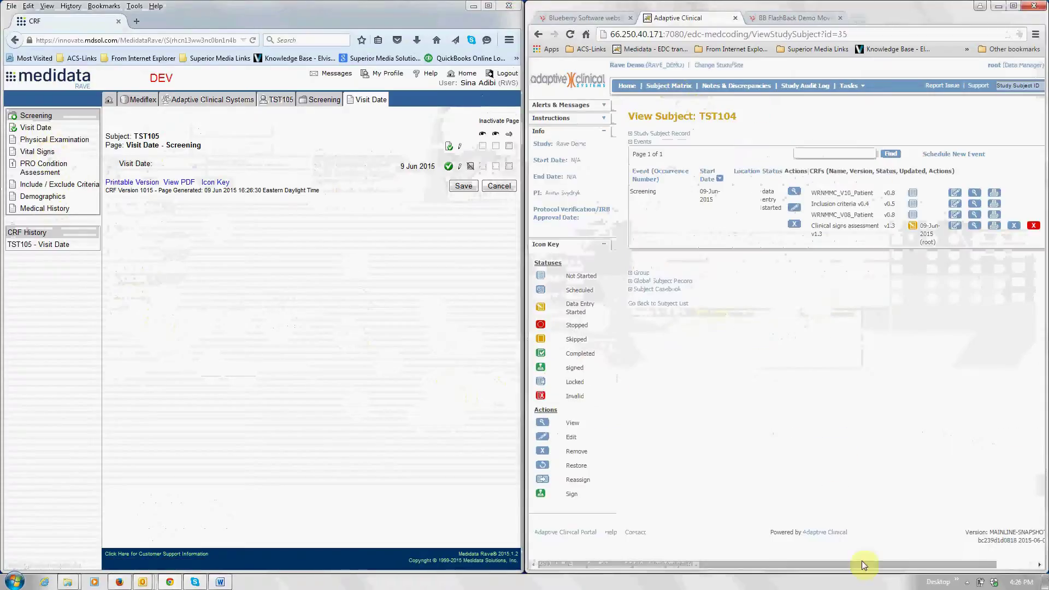
{"action": "left_click_drag", "start_coordinate": [861, 562], "coordinate": [915, 554]}
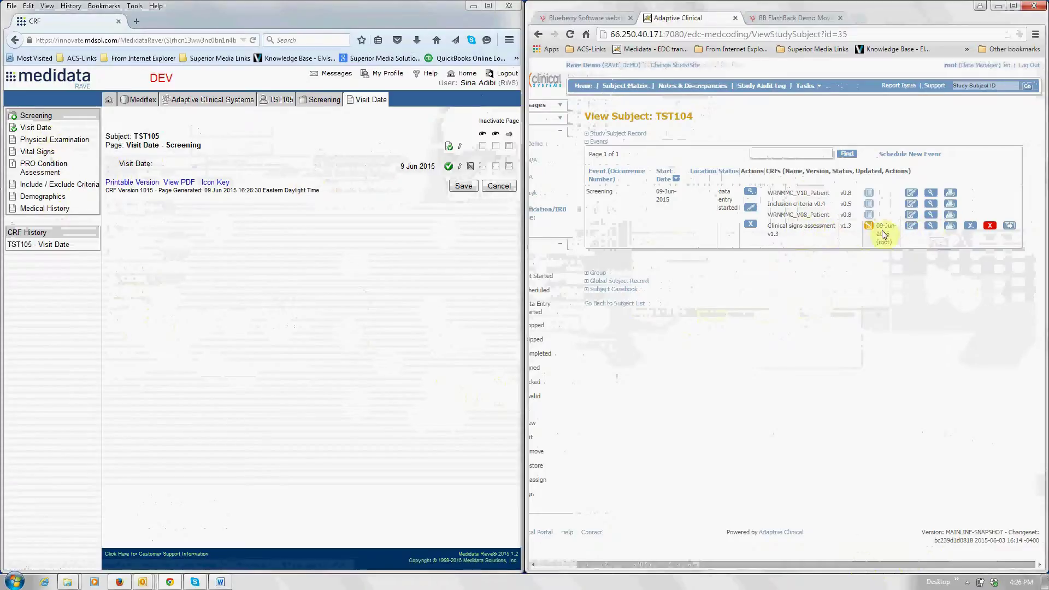
{"action": "left_click", "coordinate": [932, 228]}
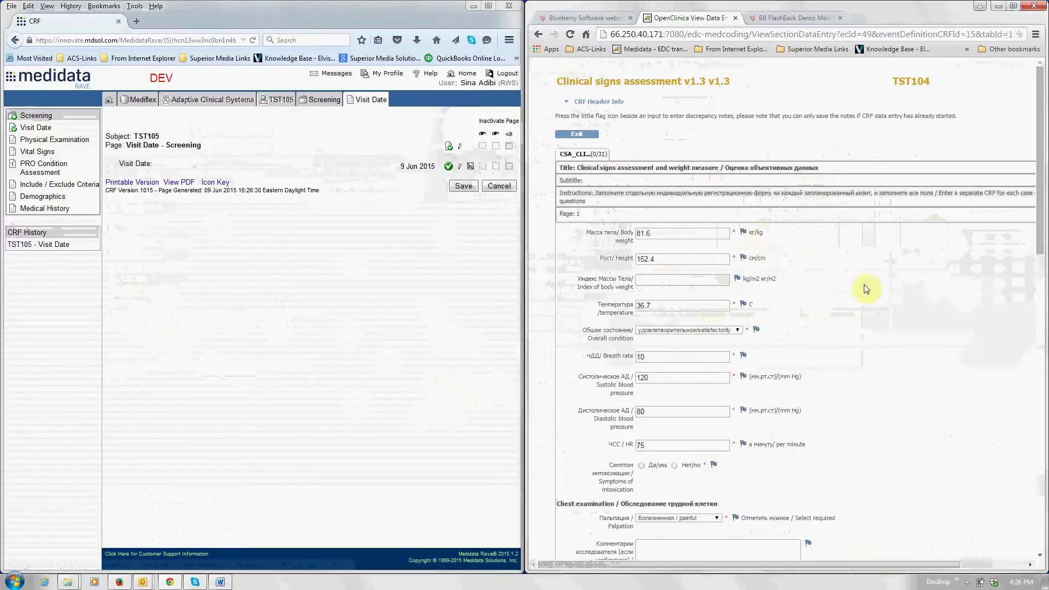
{"action": "left_click_drag", "start_coordinate": [1041, 238], "coordinate": [1022, 545]}
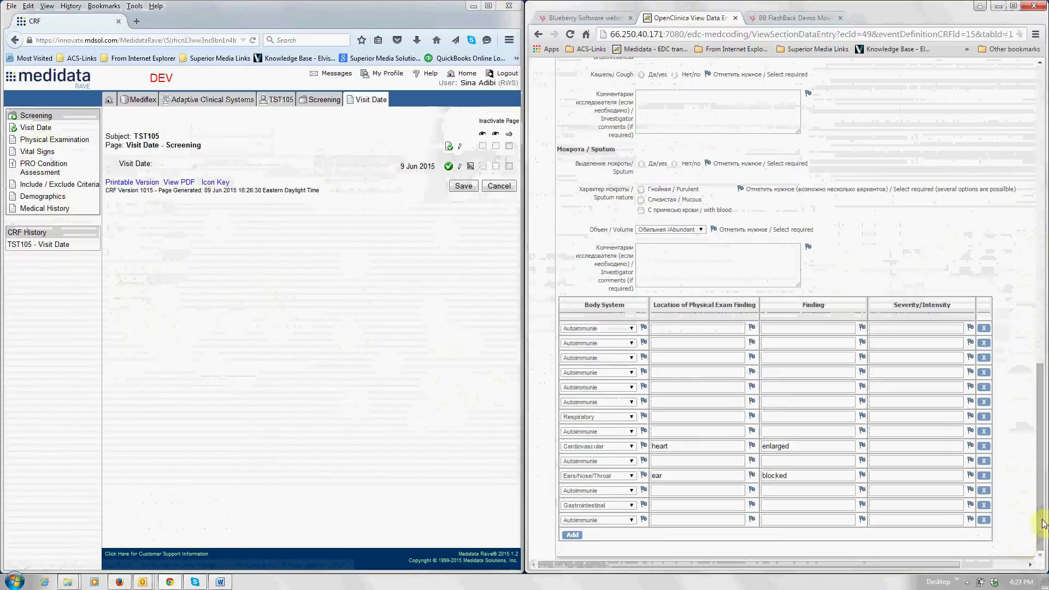
{"action": "left_click_drag", "start_coordinate": [1040, 519], "coordinate": [1038, 197]}
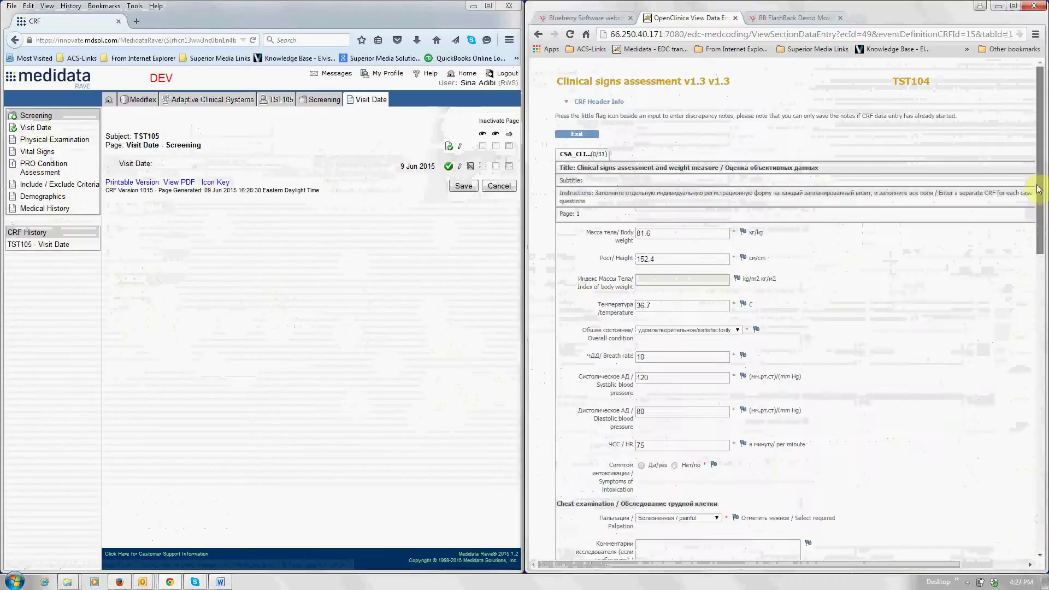
{"action": "left_click", "coordinate": [587, 135]}
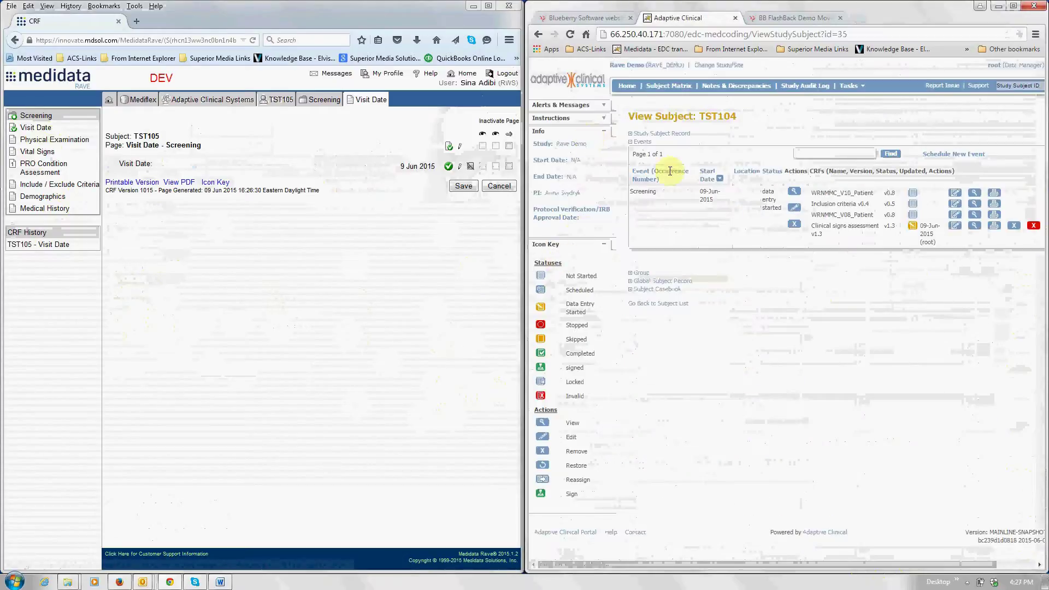
{"action": "left_click", "coordinate": [680, 89]}
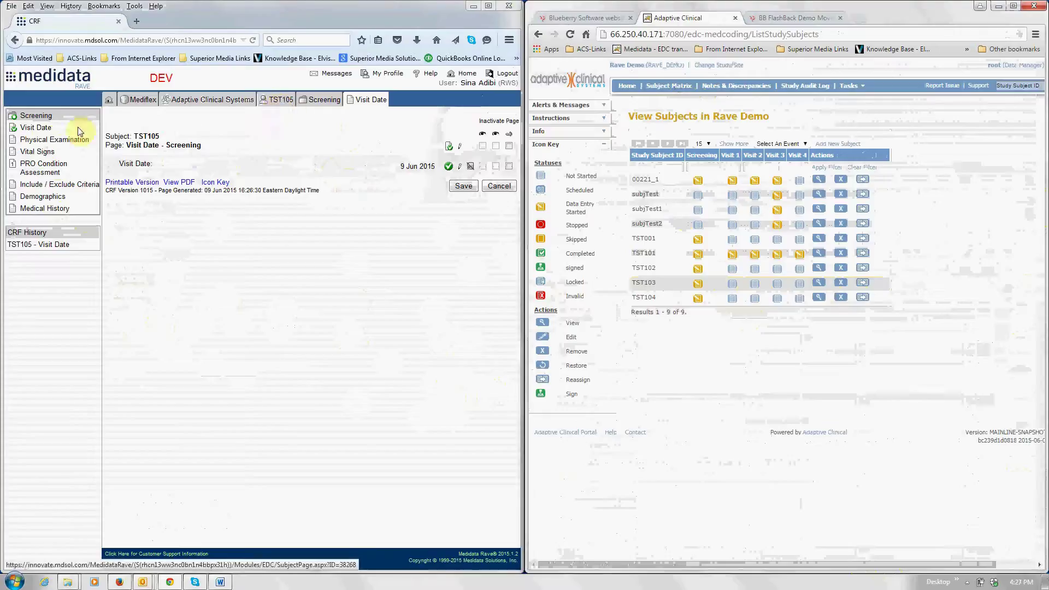
Open TST105's Vital Signs form, mark vitals collected, and date them 09 Jun 2015.
{"action": "left_click", "coordinate": [38, 153]}
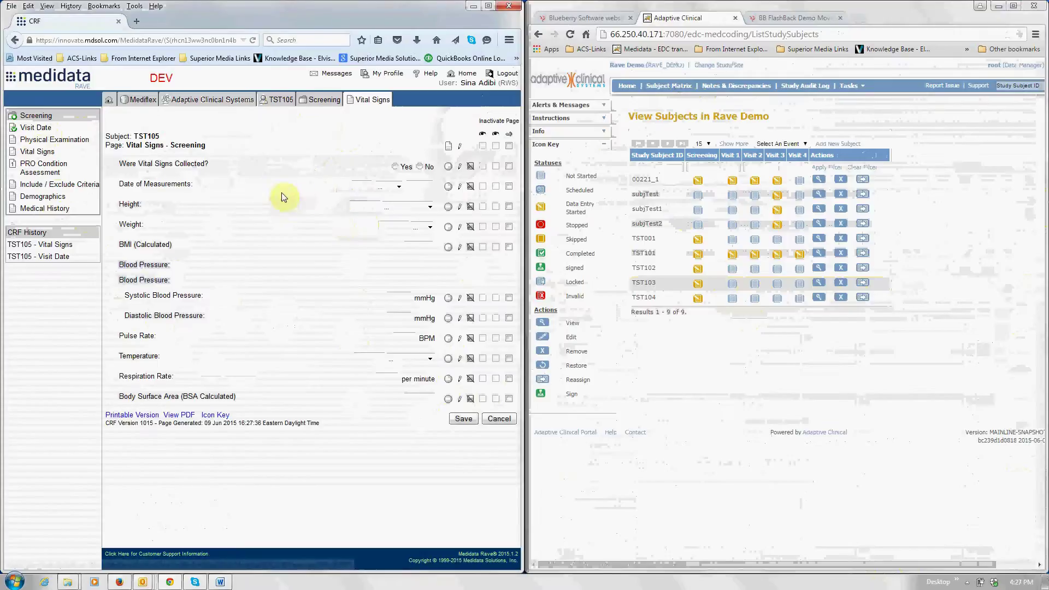
{"action": "left_click", "coordinate": [395, 166]}
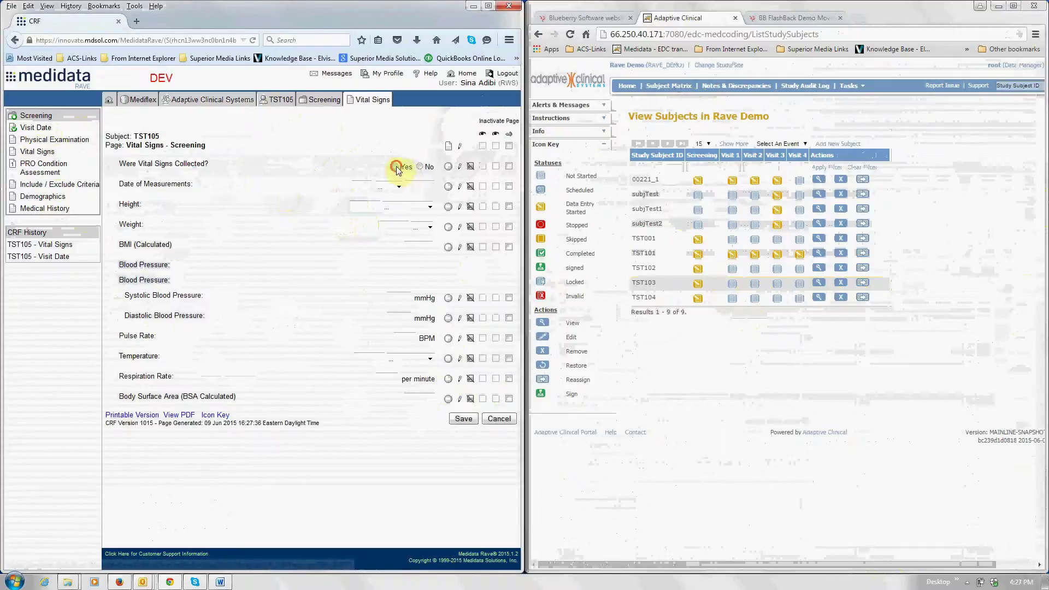
{"action": "left_click", "coordinate": [364, 187]}
{"action": "left_click", "coordinate": [398, 187]}
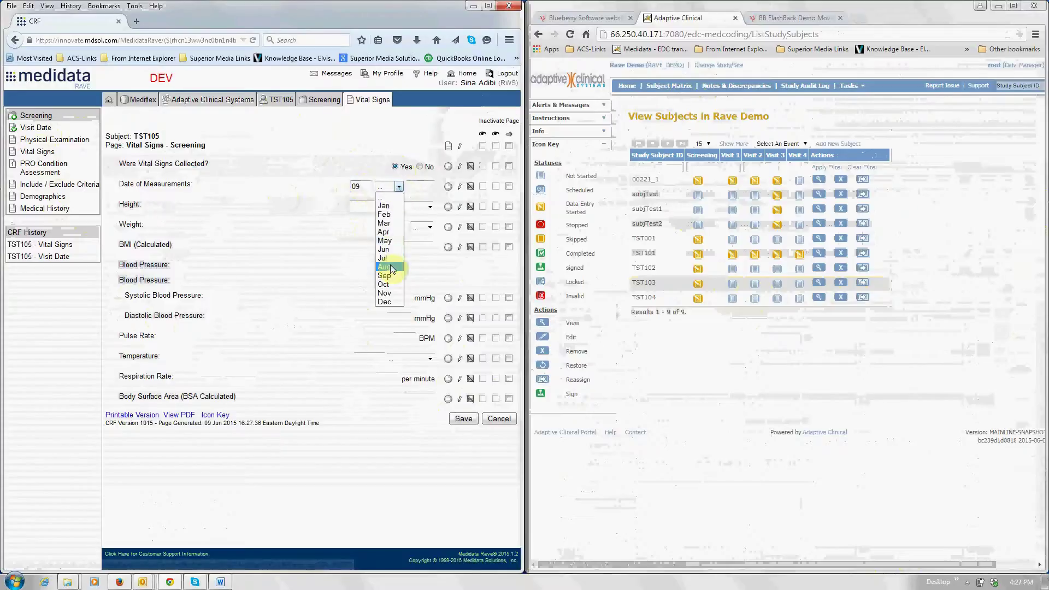
{"action": "left_click", "coordinate": [383, 249]}
{"action": "left_click", "coordinate": [417, 187]}
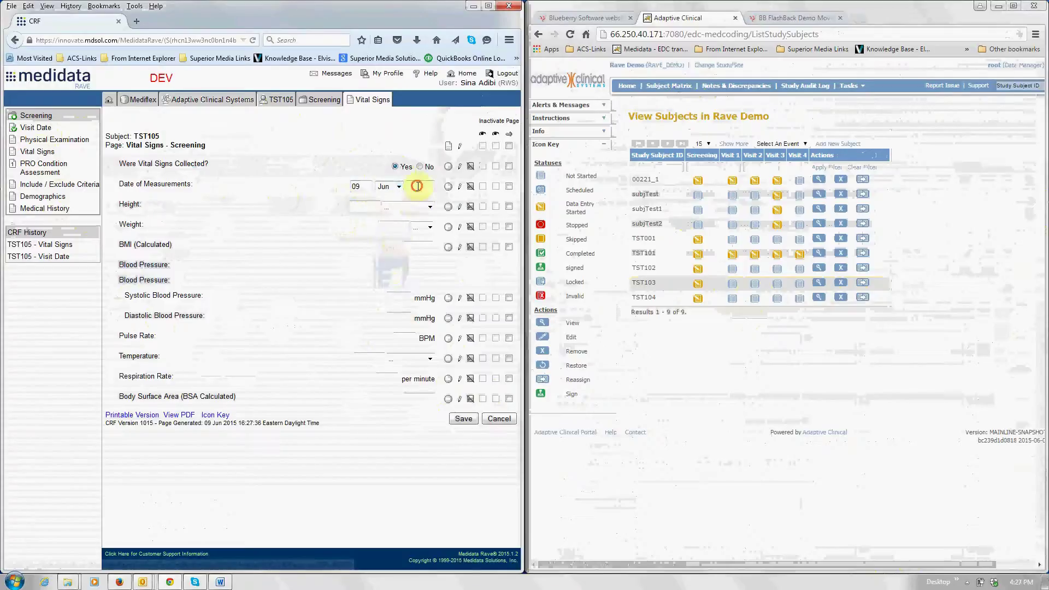
Enter height 60 Inches and weight 180 LB.
{"action": "left_click", "coordinate": [377, 208]}
{"action": "type", "text": "60"}
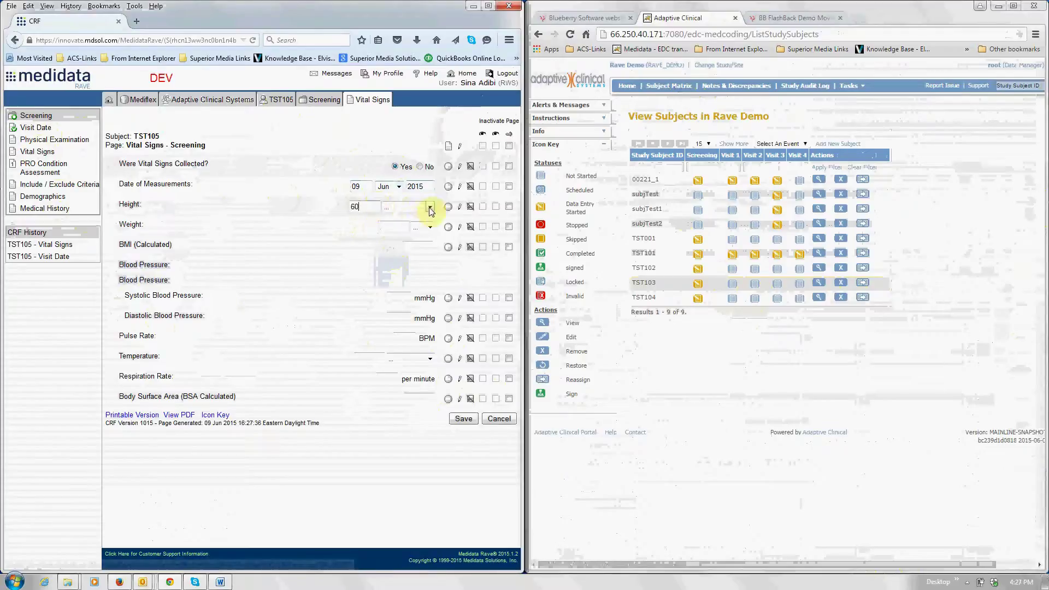
{"action": "left_click", "coordinate": [430, 206]}
{"action": "left_click", "coordinate": [424, 235]}
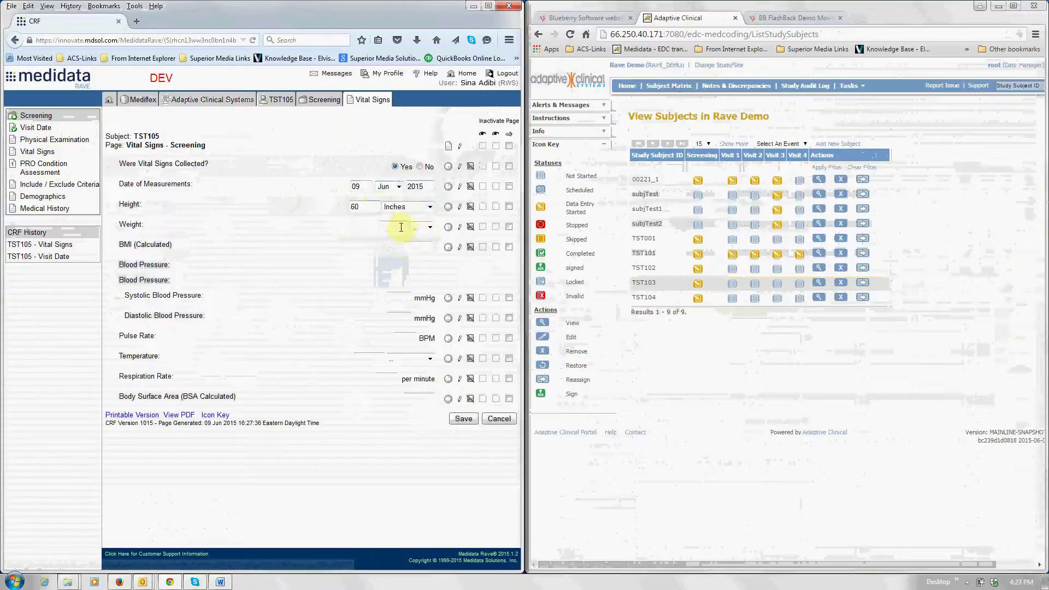
{"action": "left_click", "coordinate": [401, 226]}
{"action": "left_click", "coordinate": [430, 227]}
{"action": "left_click", "coordinate": [428, 256]}
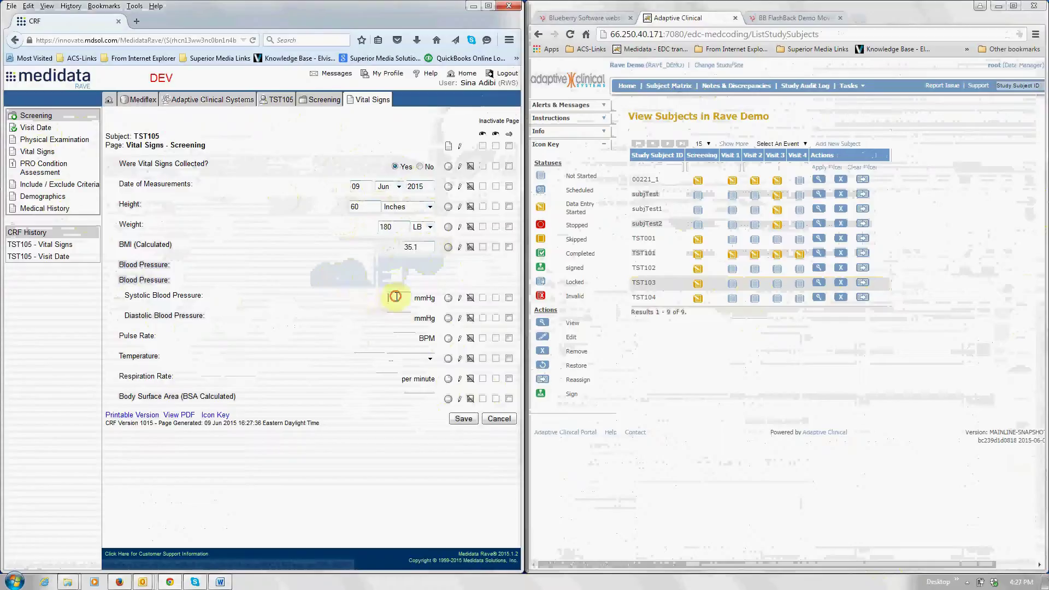
Enter blood pressure 120/80, pulse 75, temperature 98 Fahrenheit, and respiration 10.
{"action": "type", "text": "120"}
{"action": "left_click", "coordinate": [394, 317]}
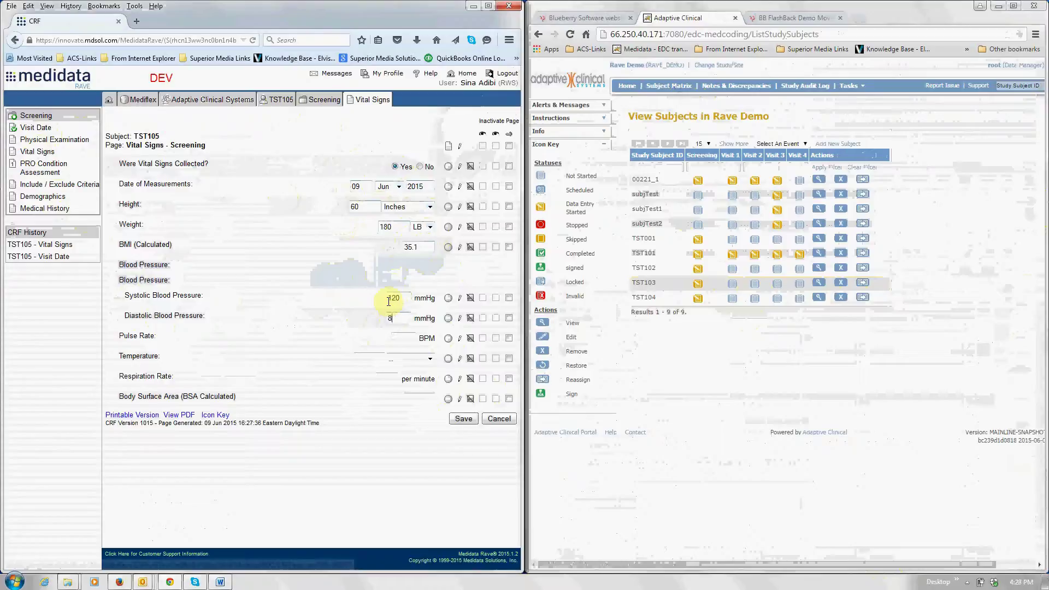
{"action": "left_click", "coordinate": [399, 338]}
{"action": "type", "text": "75"}
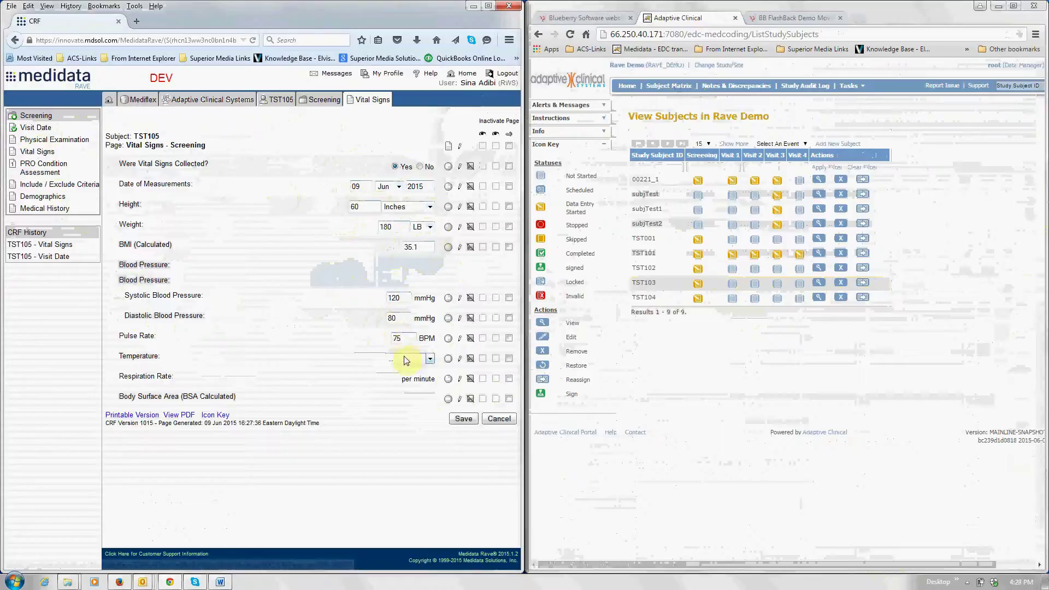
{"action": "left_click", "coordinate": [373, 356]}
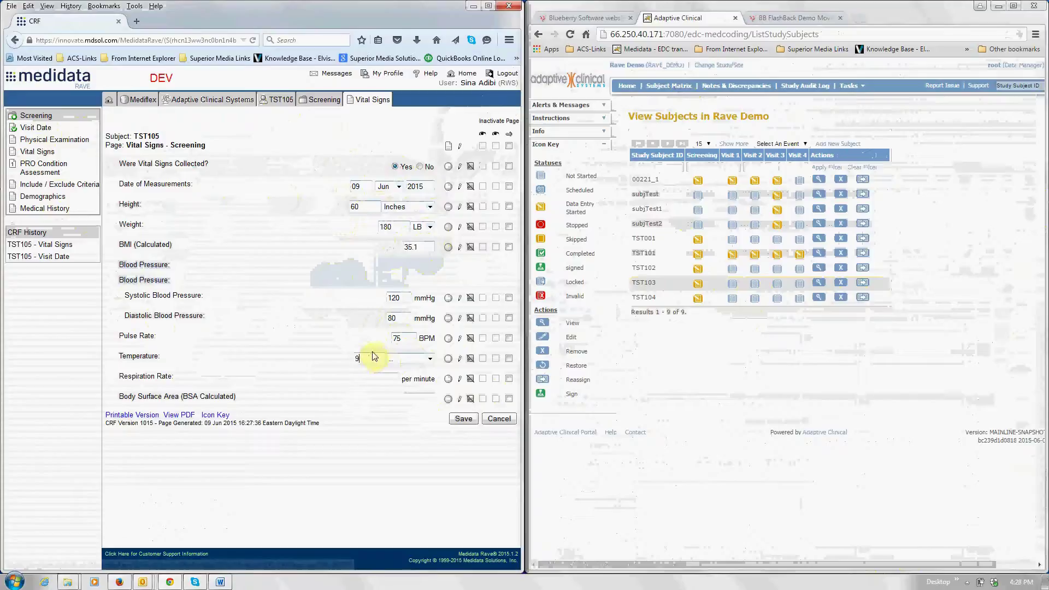
{"action": "type", "text": "98"}
{"action": "left_click", "coordinate": [410, 358]}
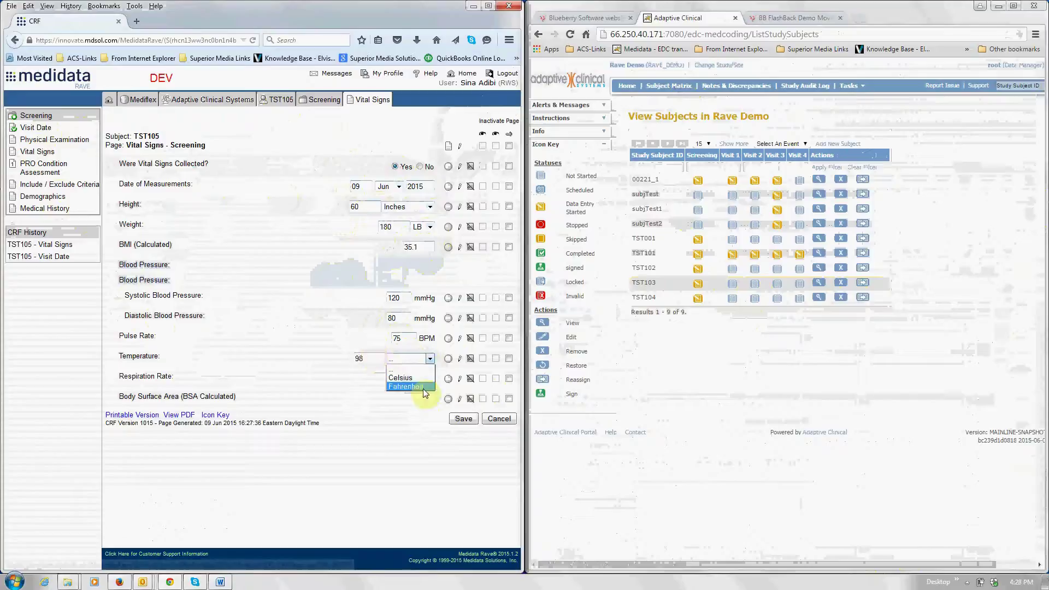
{"action": "left_click", "coordinate": [407, 388]}
{"action": "left_click", "coordinate": [393, 381]}
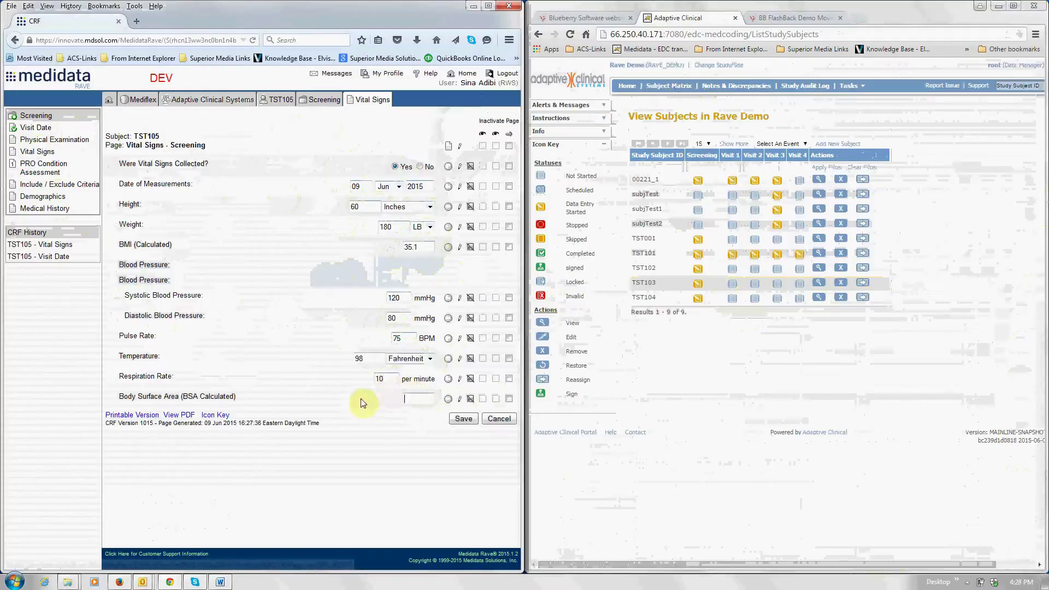
Save TST105's Vital Signs form, giving BMI 35.1, and go back to the Screening tab.
{"action": "left_click", "coordinate": [460, 419]}
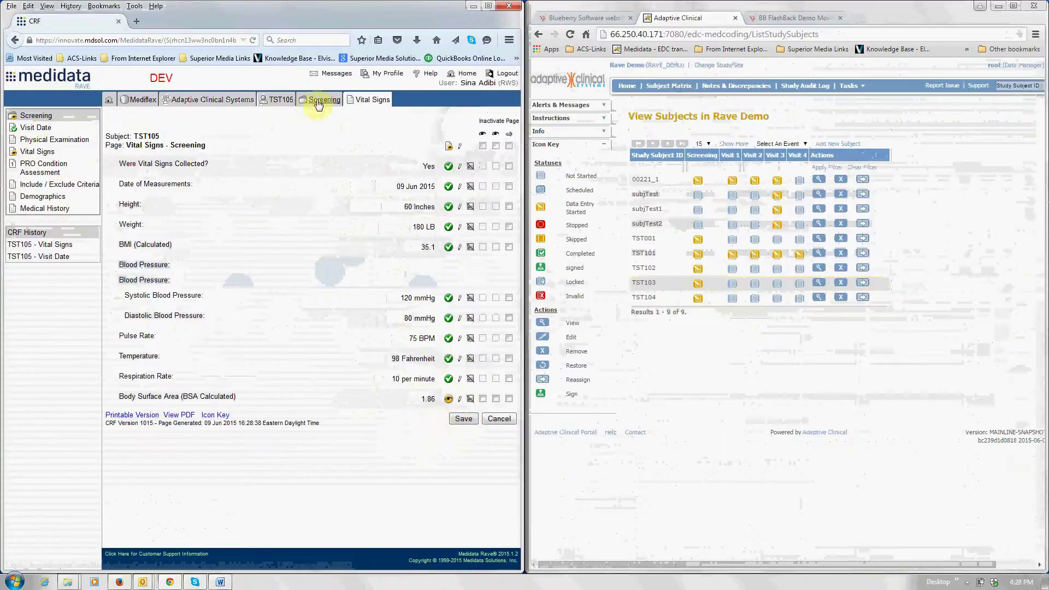
{"action": "left_click", "coordinate": [319, 104]}
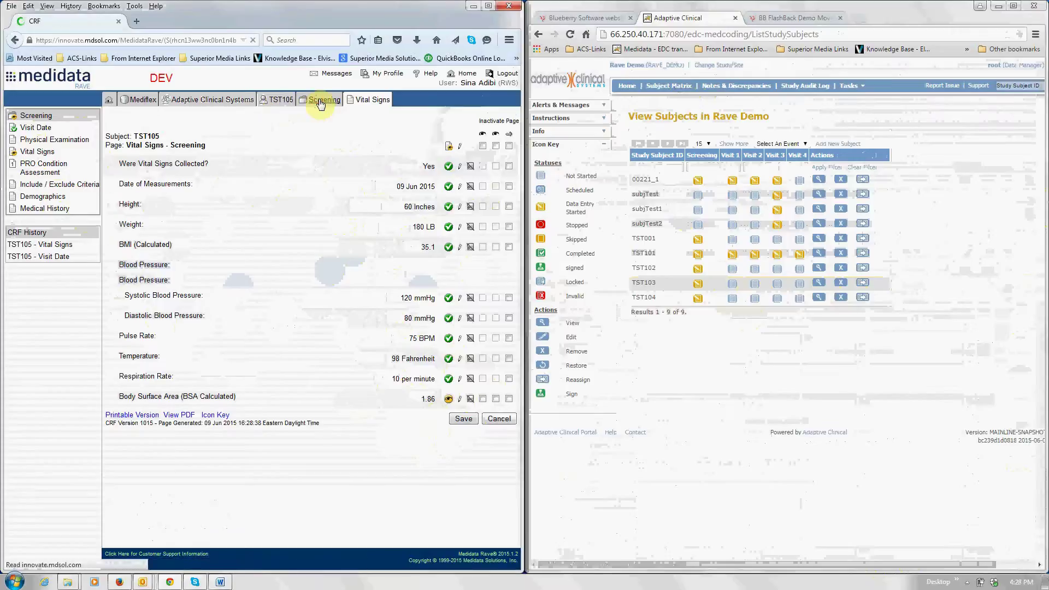
Run the 'Medidata - EDC transfer' bookmark, then return to the View Subjects list.
{"action": "left_click", "coordinate": [718, 388]}
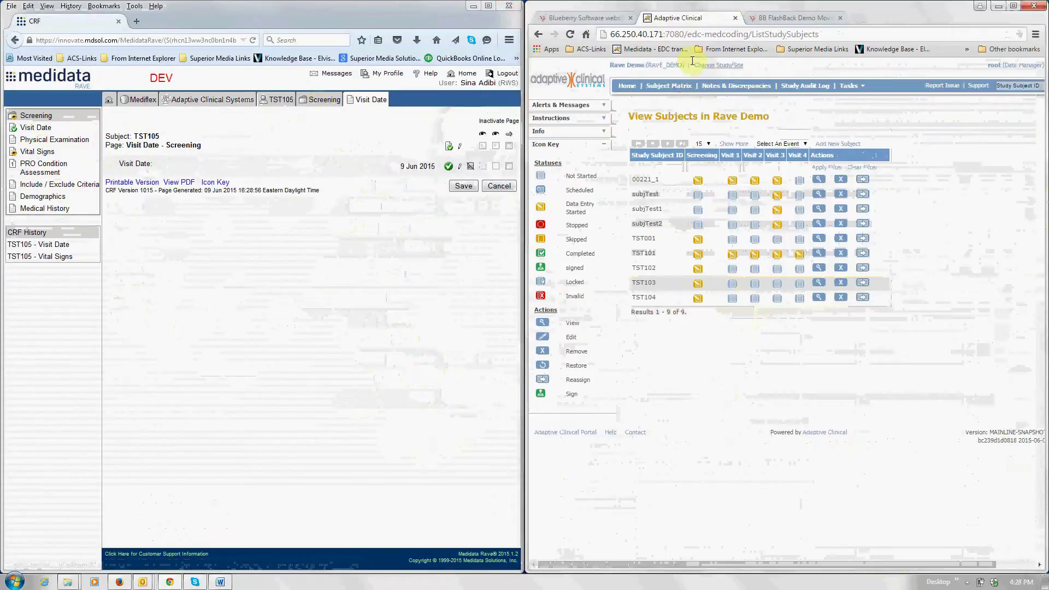
{"action": "left_click", "coordinate": [648, 50]}
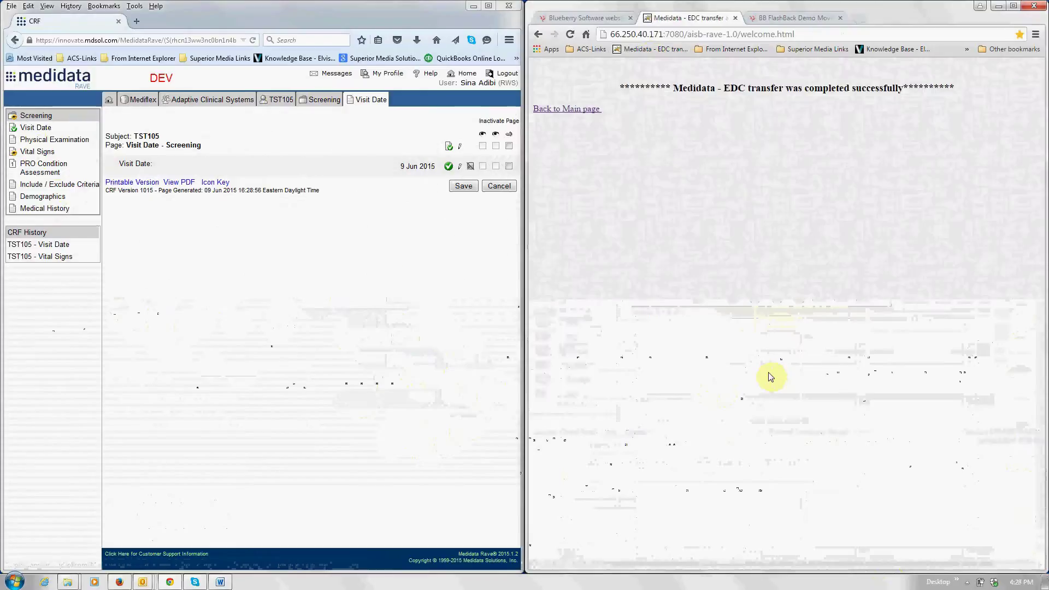
{"action": "left_click", "coordinate": [539, 35]}
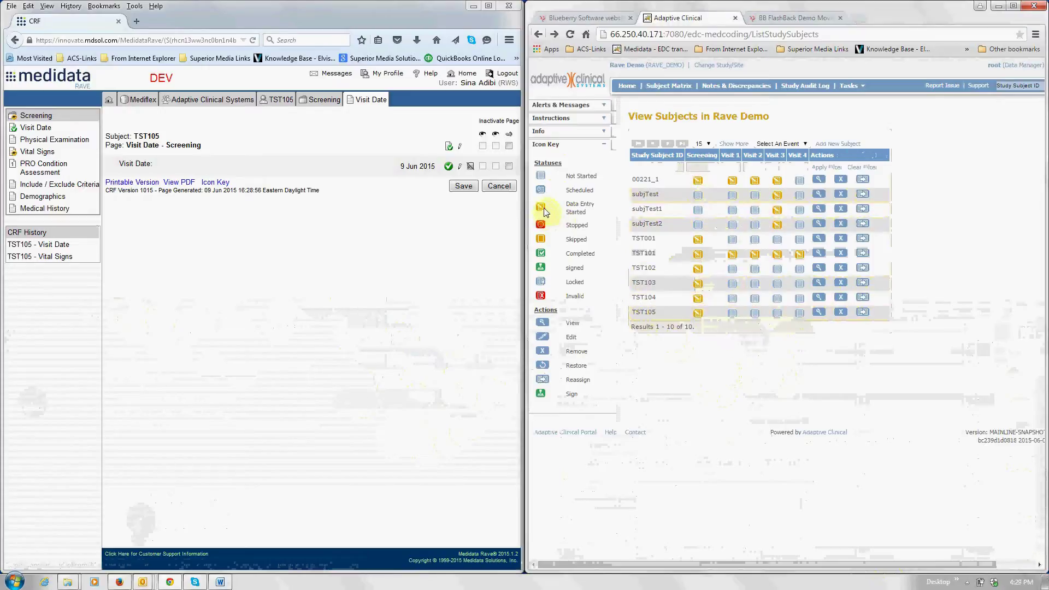
{"action": "mouse_move", "coordinate": [699, 314]}
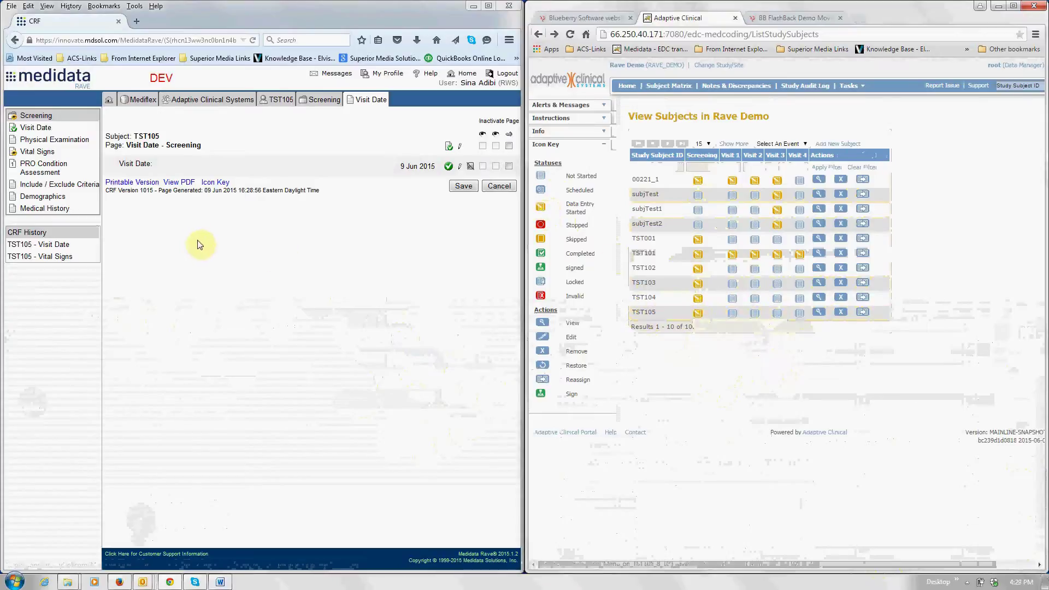
View TST105's Clinical signs assessment CRF in EDC beside Rave's Vital Signs page.
{"action": "left_click", "coordinate": [820, 312]}
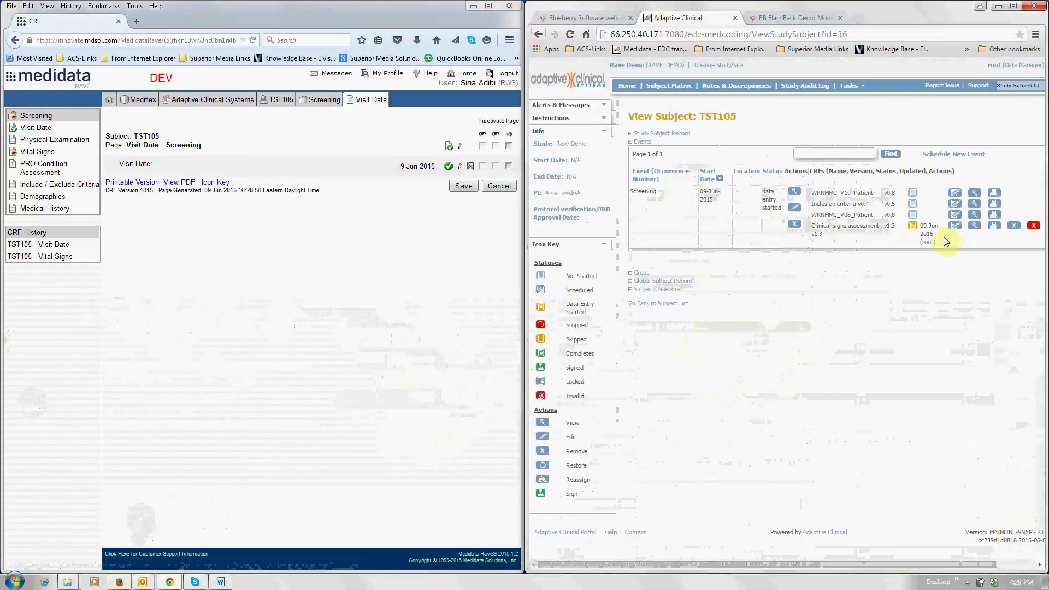
{"action": "left_click", "coordinate": [970, 226]}
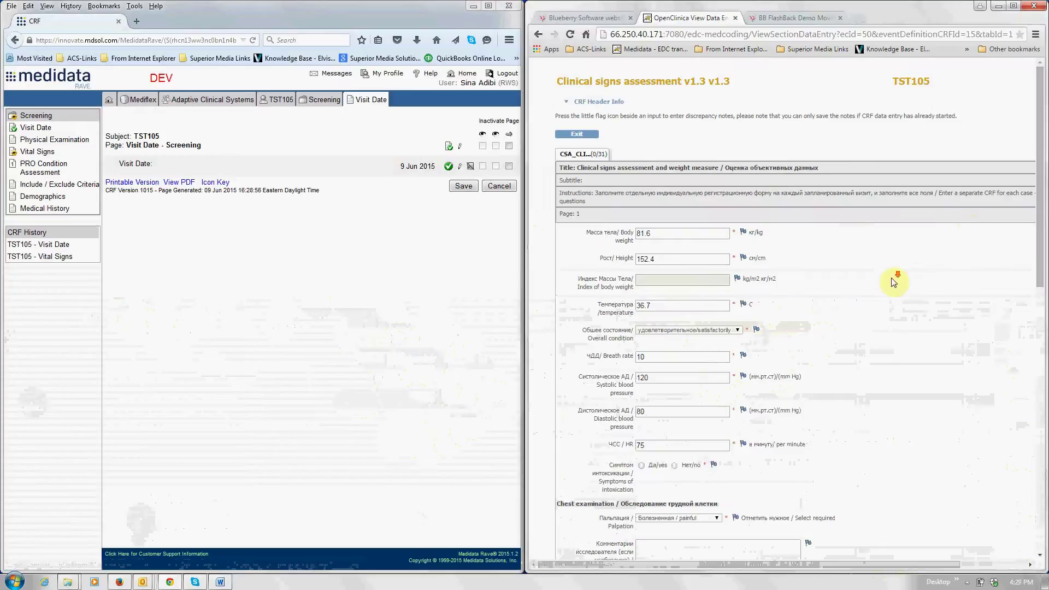
{"action": "scroll", "coordinate": [892, 282], "scroll_direction": "down", "scroll_amount": 2}
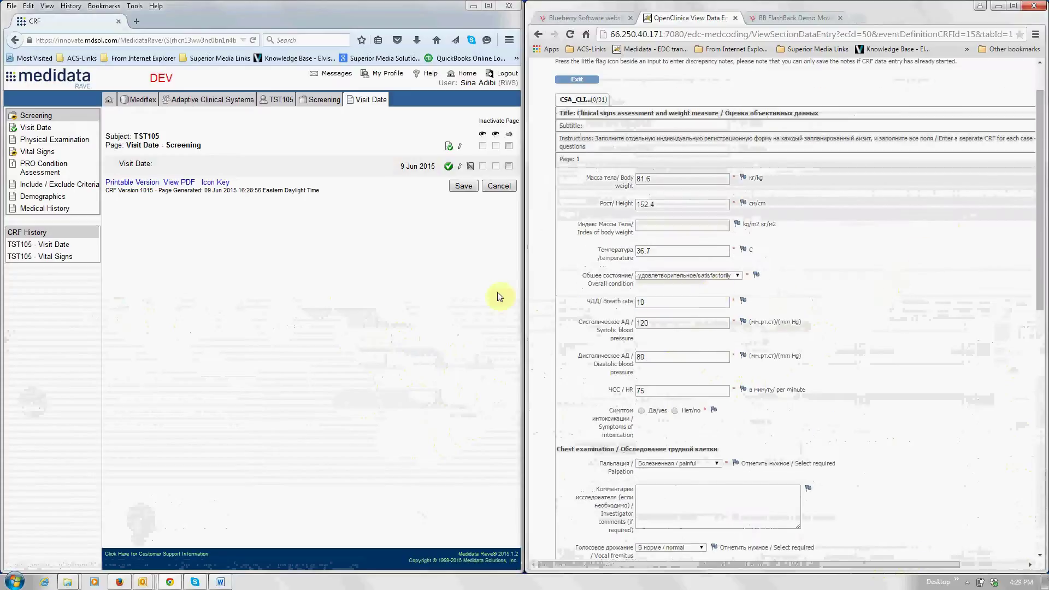
{"action": "left_click", "coordinate": [35, 151]}
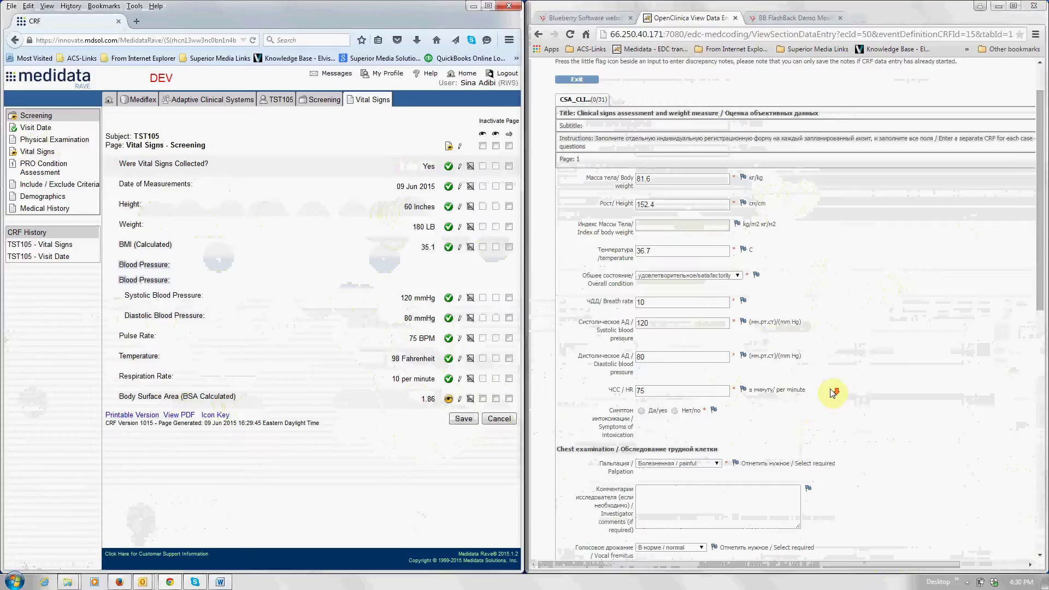
{"action": "left_click_drag", "start_coordinate": [1039, 292], "coordinate": [1026, 549]}
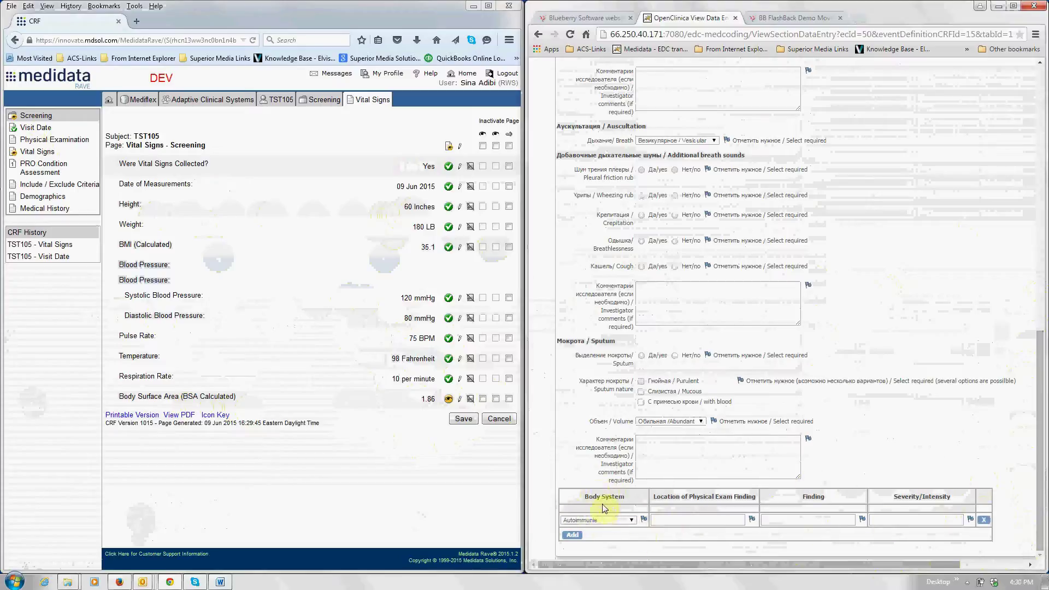
{"action": "left_click", "coordinate": [632, 520]}
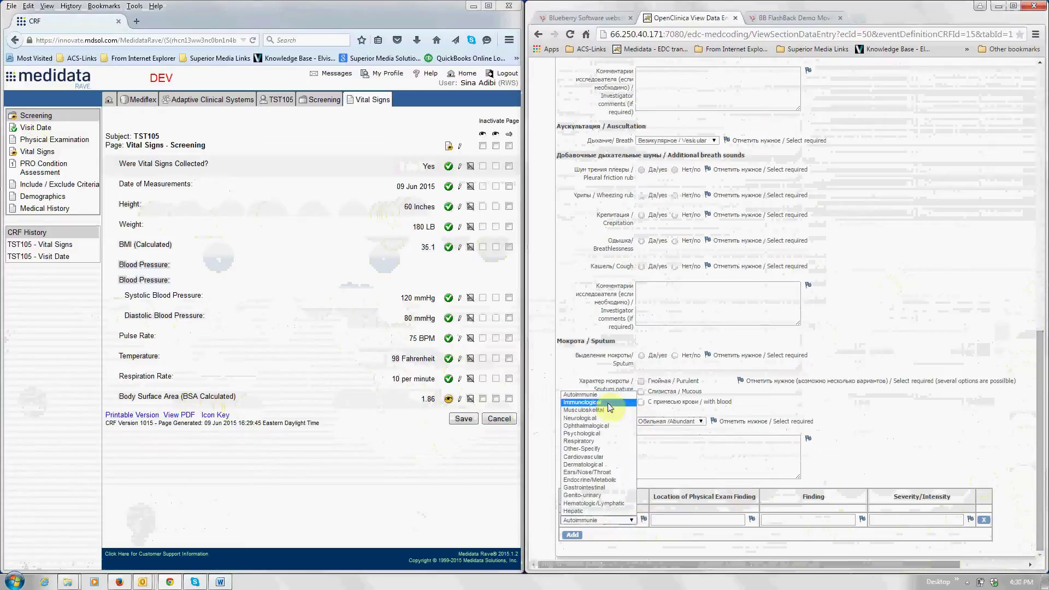
{"action": "left_click", "coordinate": [899, 449]}
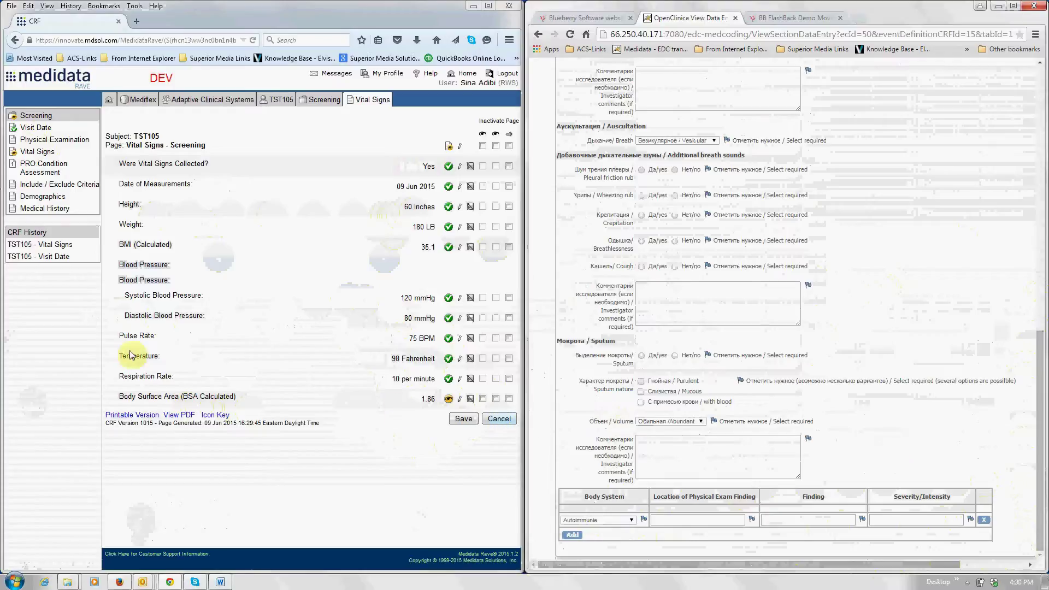
Fill in Physical Examination: heart finding 'enlarged', date 09 Jun 2015, Yes to both questions, then save.
{"action": "left_click", "coordinate": [56, 142]}
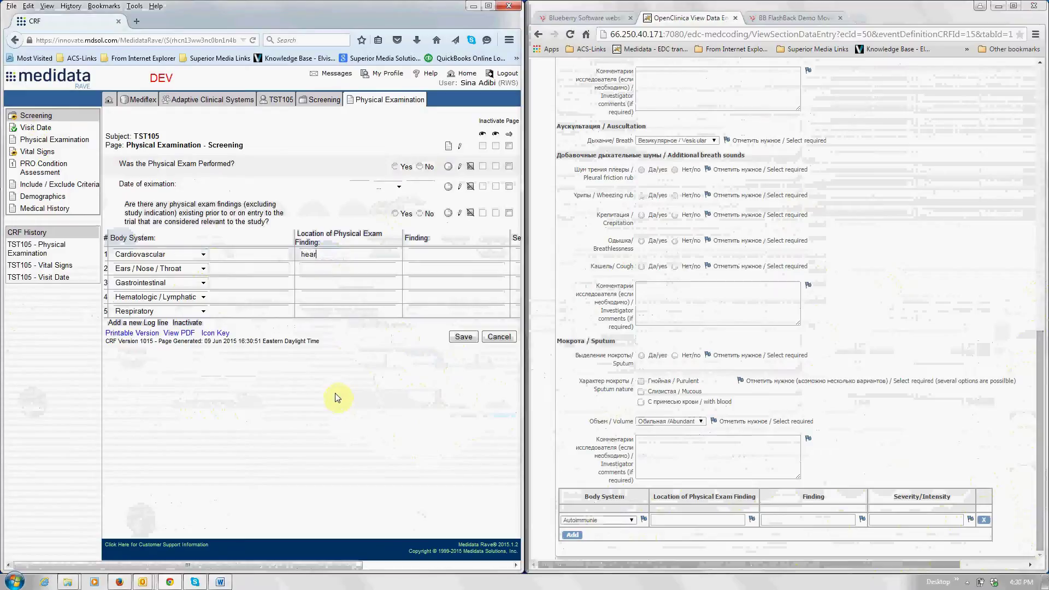
{"action": "left_click", "coordinate": [415, 252]}
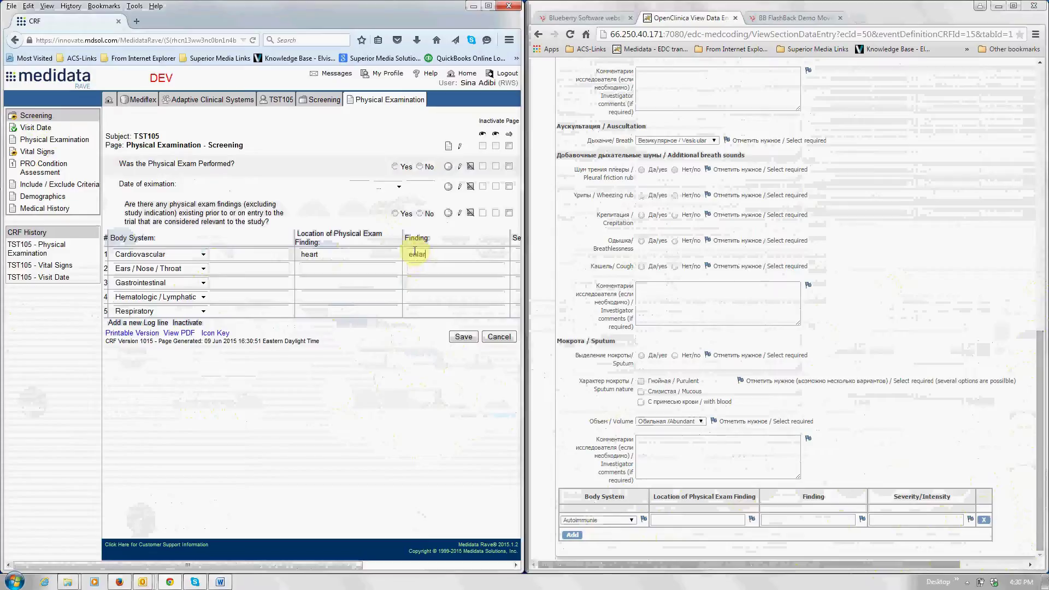
{"action": "left_click", "coordinate": [363, 188]}
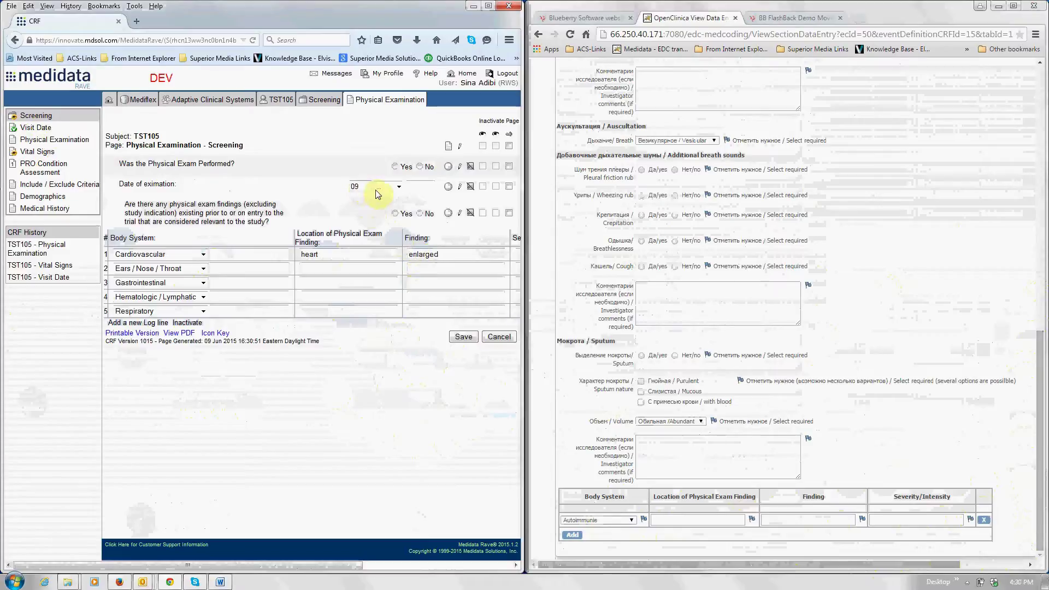
{"action": "left_click", "coordinate": [398, 187]}
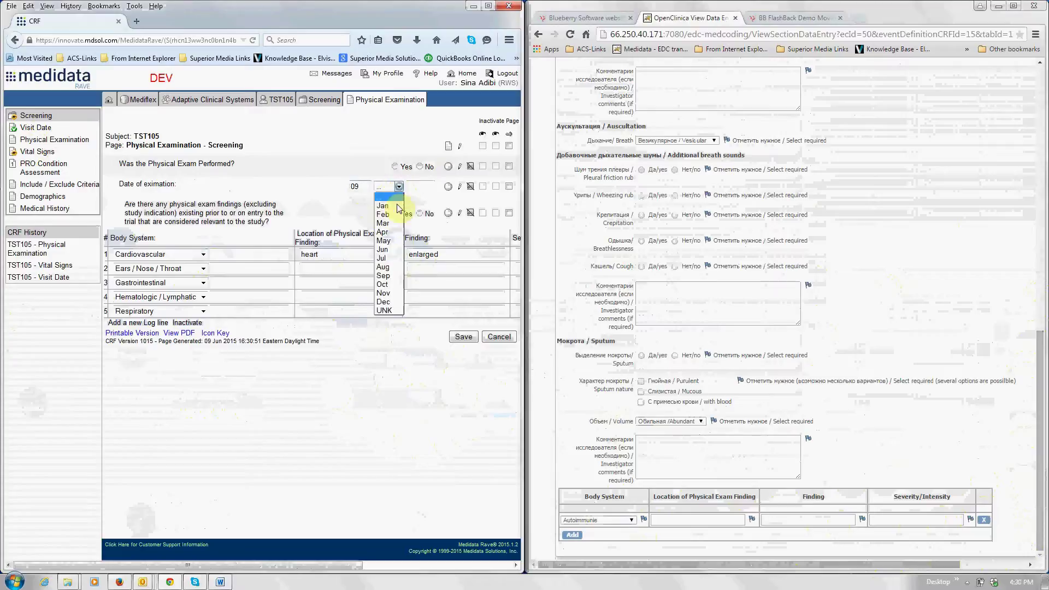
{"action": "left_click", "coordinate": [383, 249]}
{"action": "left_click", "coordinate": [420, 188]}
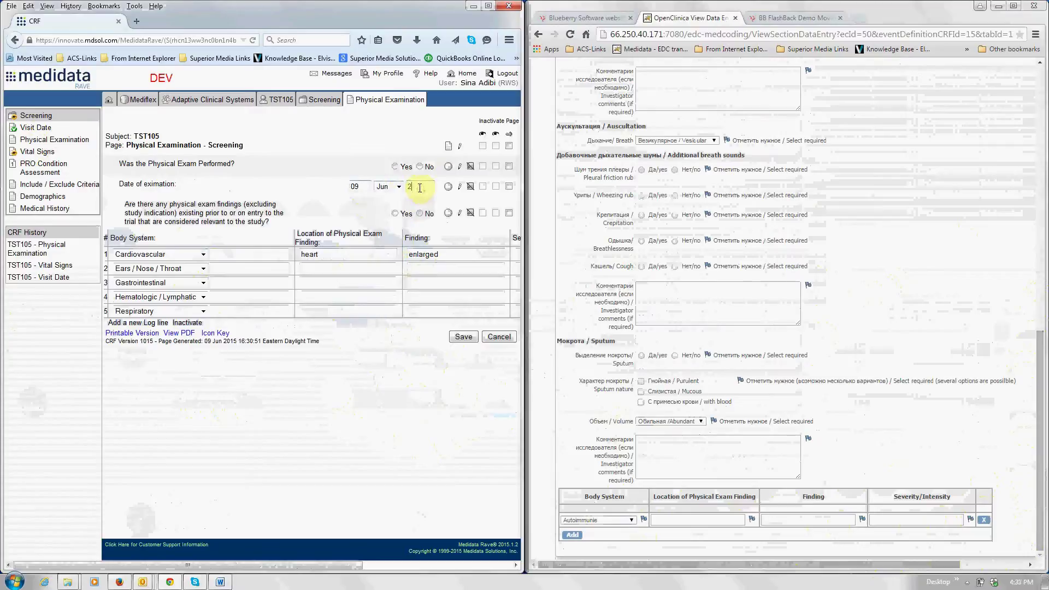
{"action": "left_click", "coordinate": [394, 166]}
{"action": "left_click", "coordinate": [395, 214]}
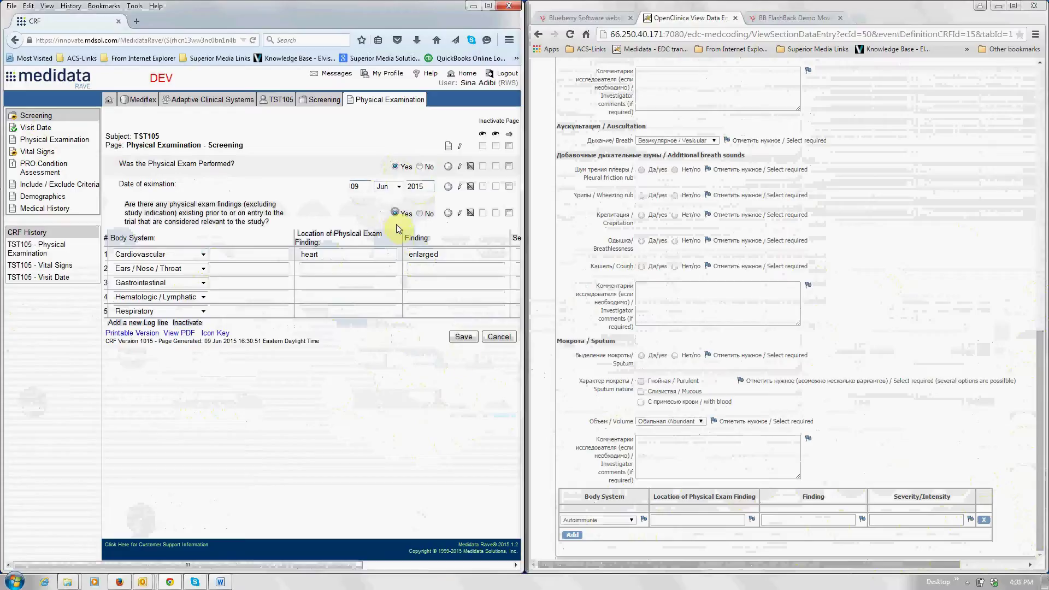
{"action": "left_click", "coordinate": [462, 337]}
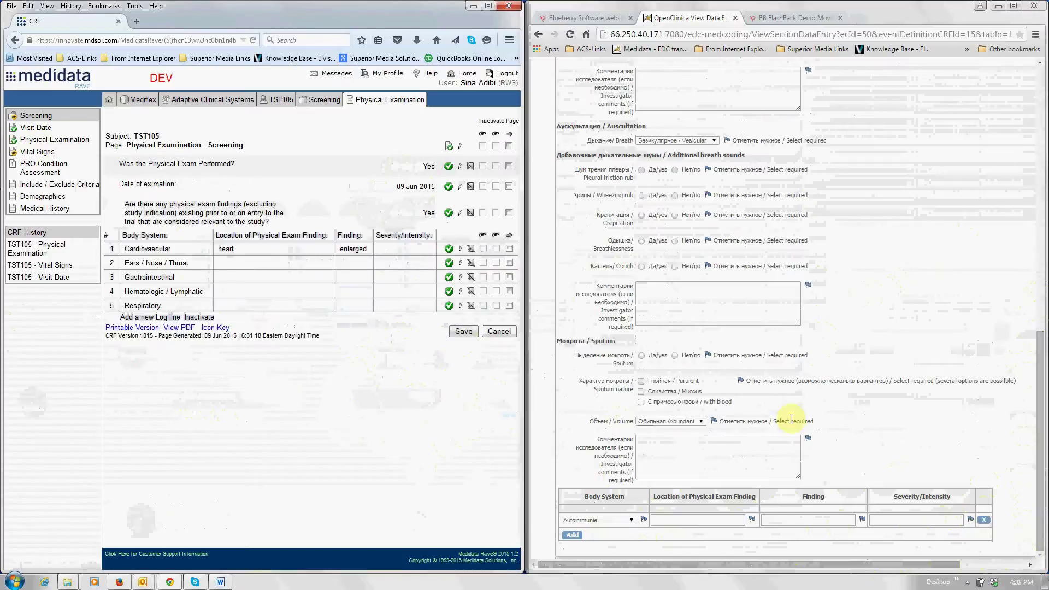
Exit the CRF, reopen Subject Matrix, rerun the 'Medidata - EDC transfer', and return to the list.
{"action": "left_click_drag", "start_coordinate": [1038, 438], "coordinate": [1045, 151]}
{"action": "left_click", "coordinate": [577, 134]}
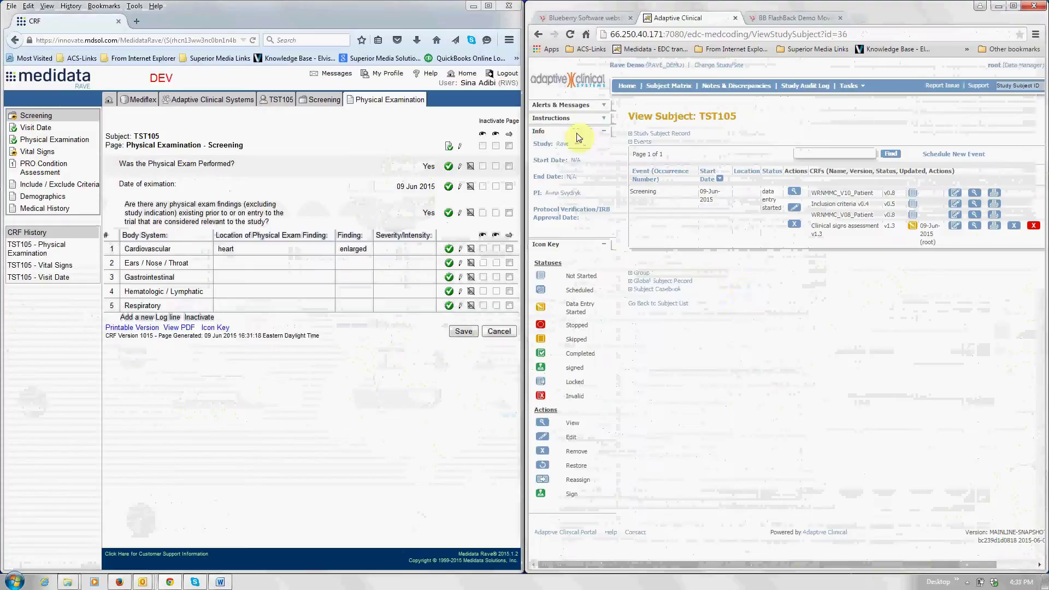
{"action": "left_click", "coordinate": [673, 87]}
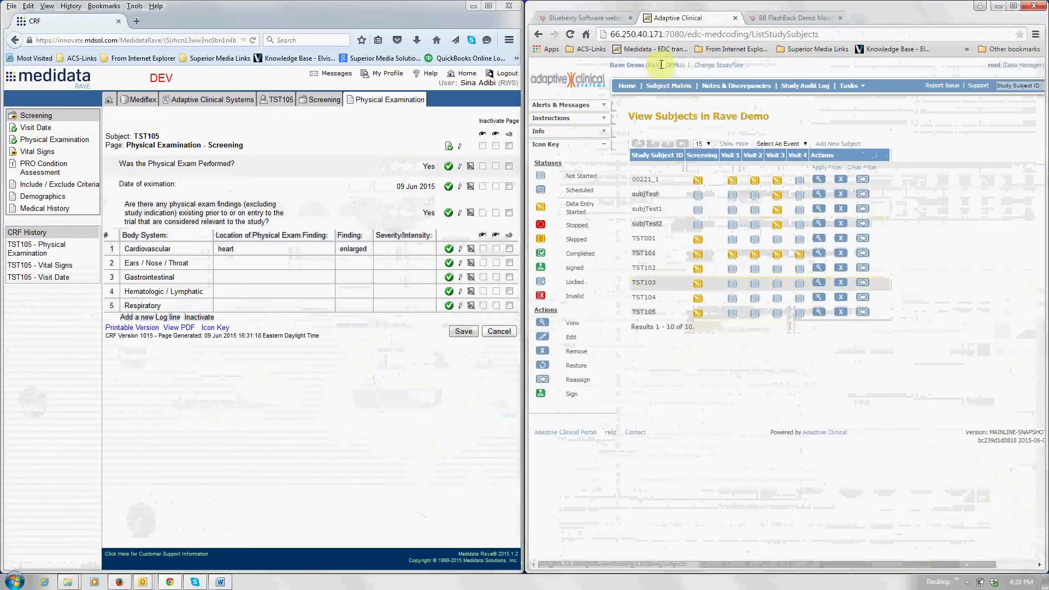
{"action": "left_click", "coordinate": [651, 50]}
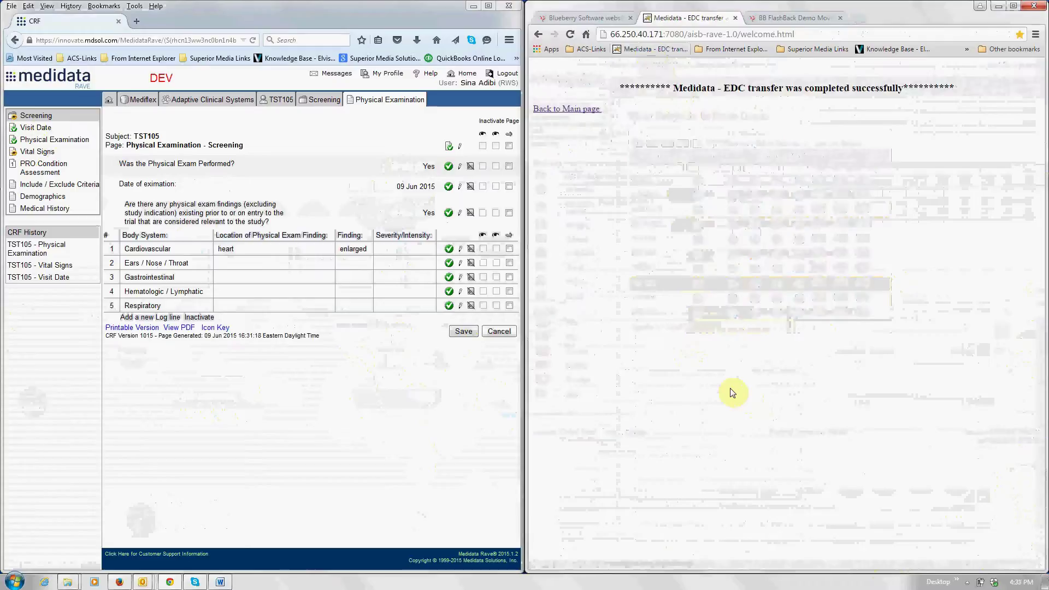
{"action": "left_click", "coordinate": [538, 35]}
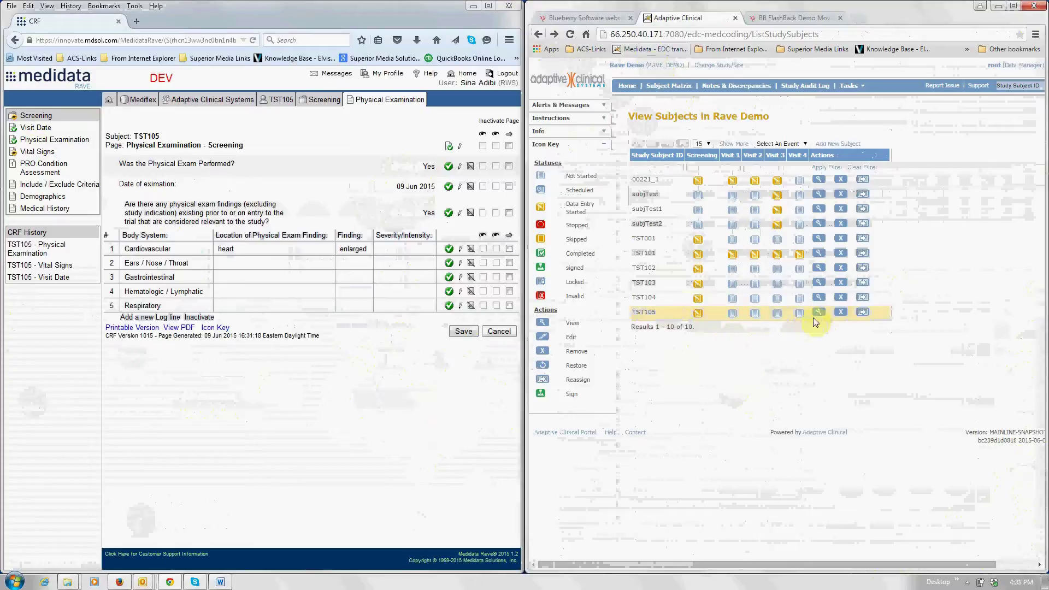
Open TST105's Screening CRFs, view Clinical signs assessment, and scroll to the heart 'enlarged' finding.
{"action": "left_click", "coordinate": [698, 313]}
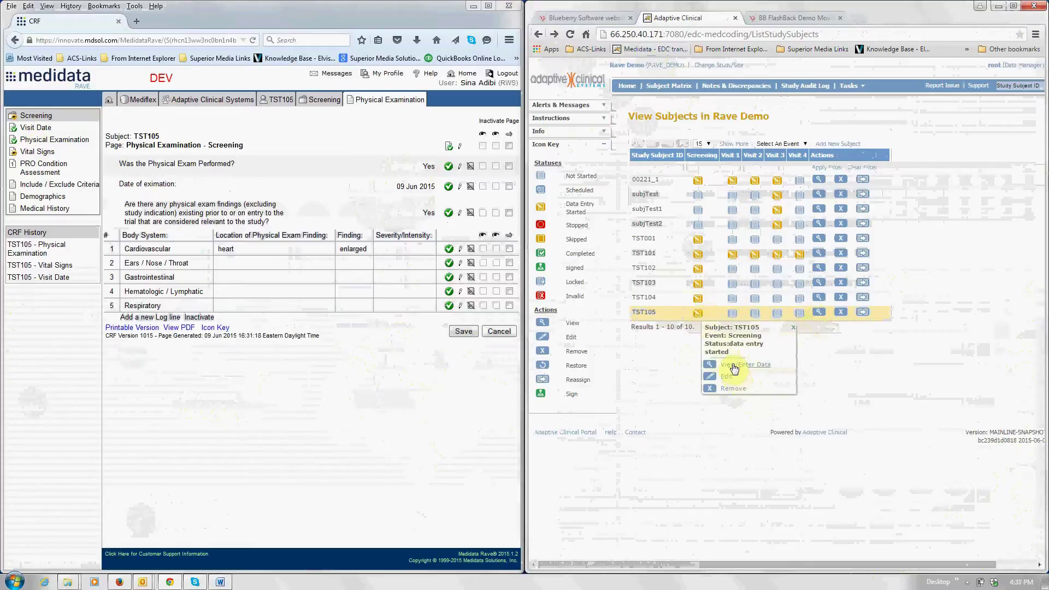
{"action": "left_click", "coordinate": [733, 366]}
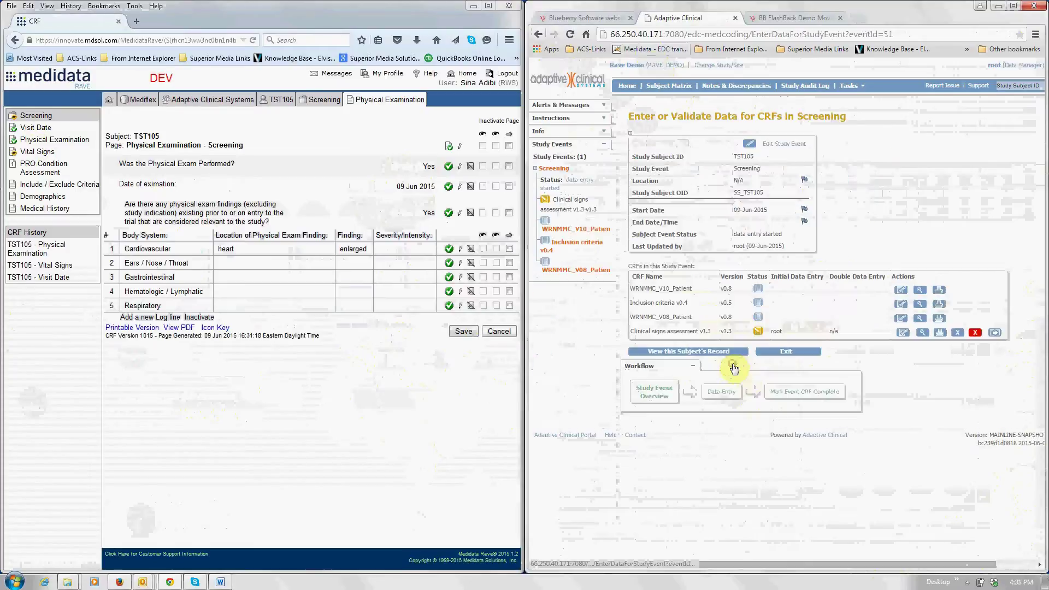
{"action": "left_click", "coordinate": [922, 333]}
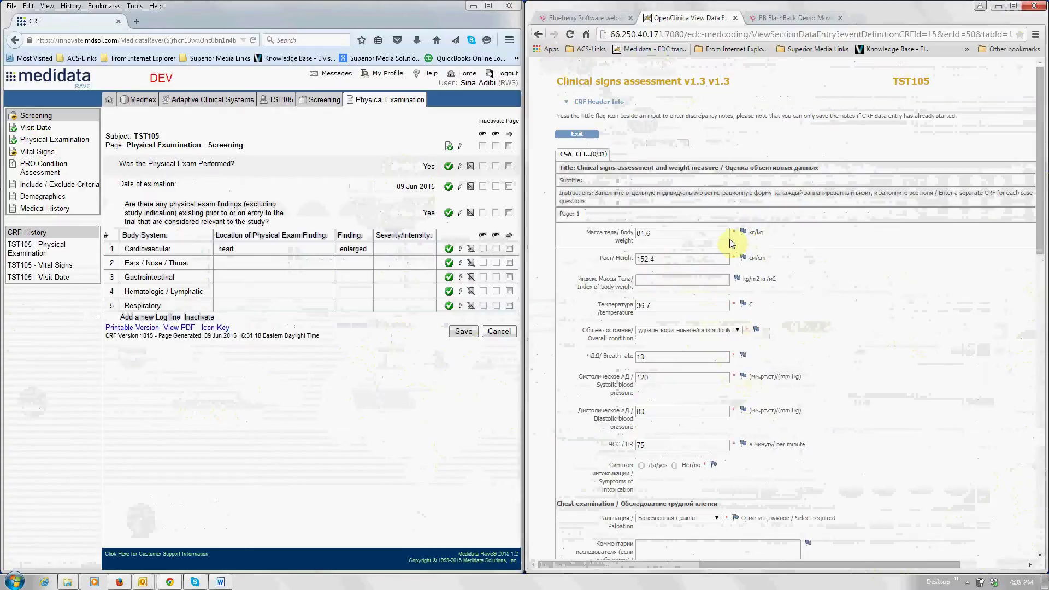
{"action": "left_click_drag", "start_coordinate": [1040, 217], "coordinate": [1045, 543]}
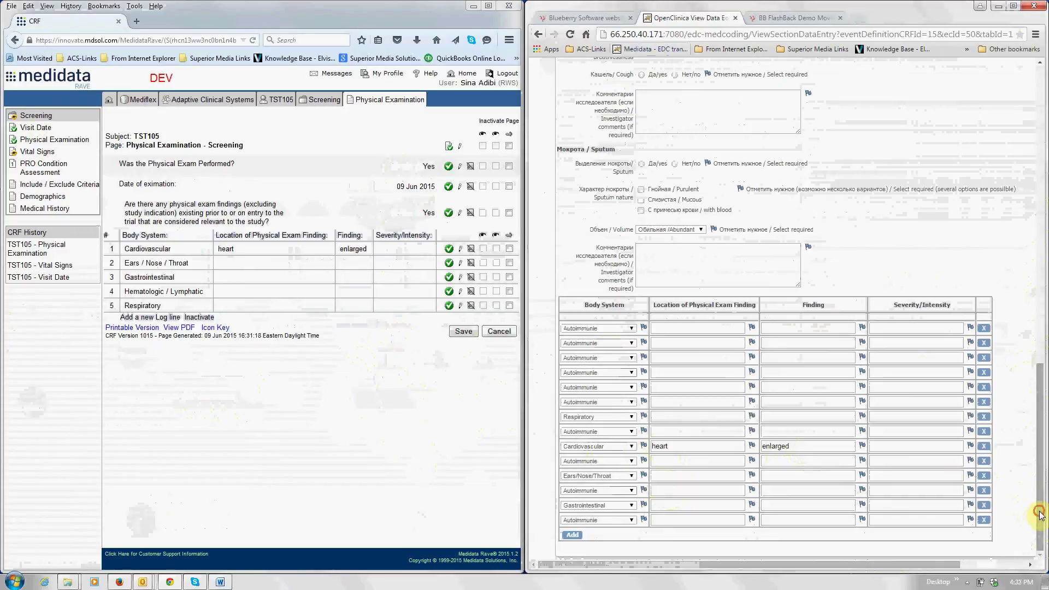
{"action": "left_click_drag", "start_coordinate": [1040, 515], "coordinate": [1032, 228]}
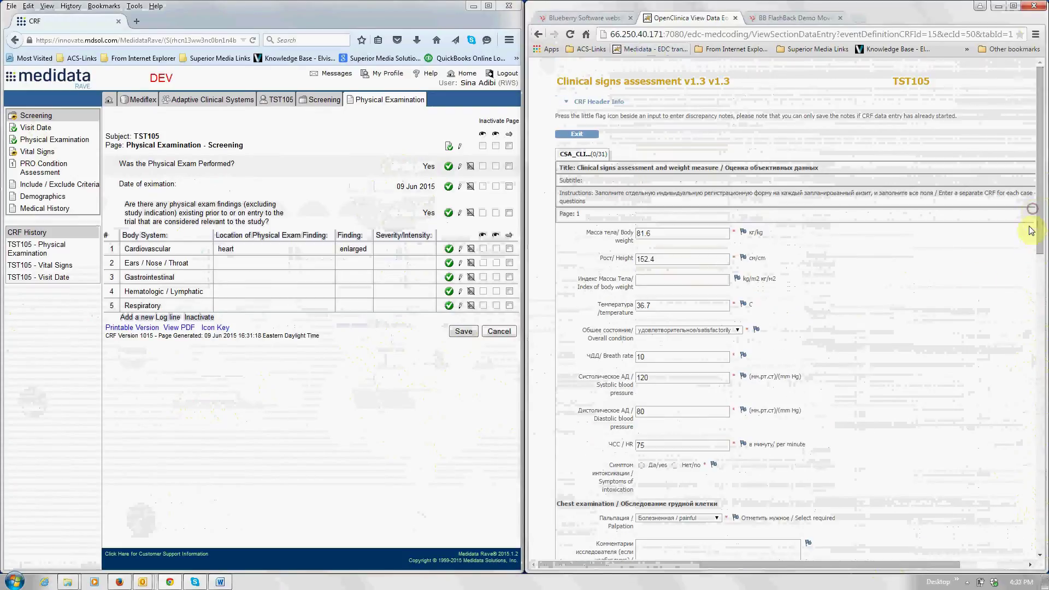
Exit the Clinical signs CRF and return to subject TST105's View Subject page.
{"action": "left_click", "coordinate": [585, 135]}
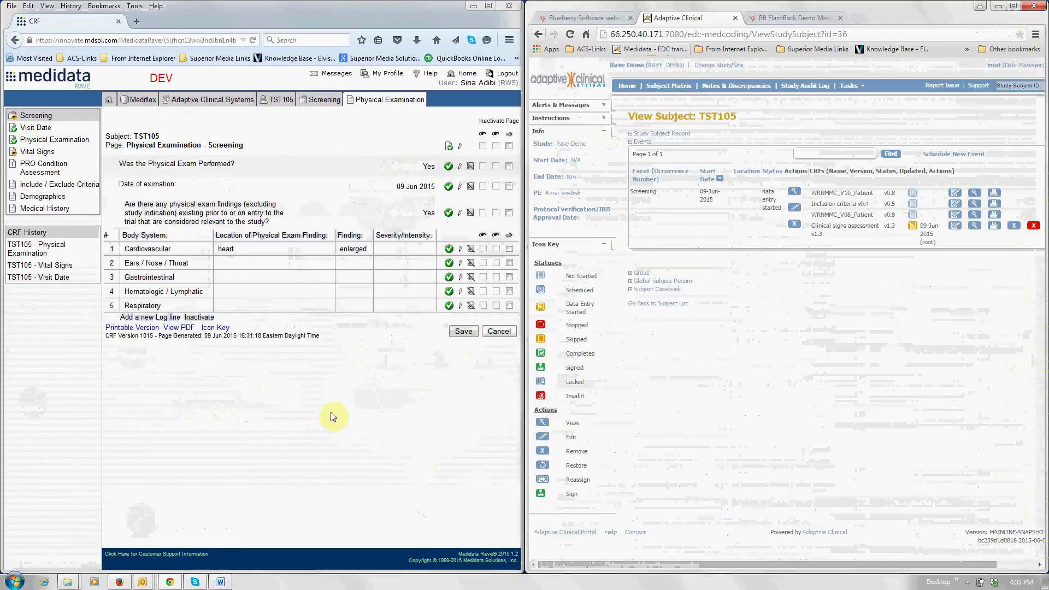